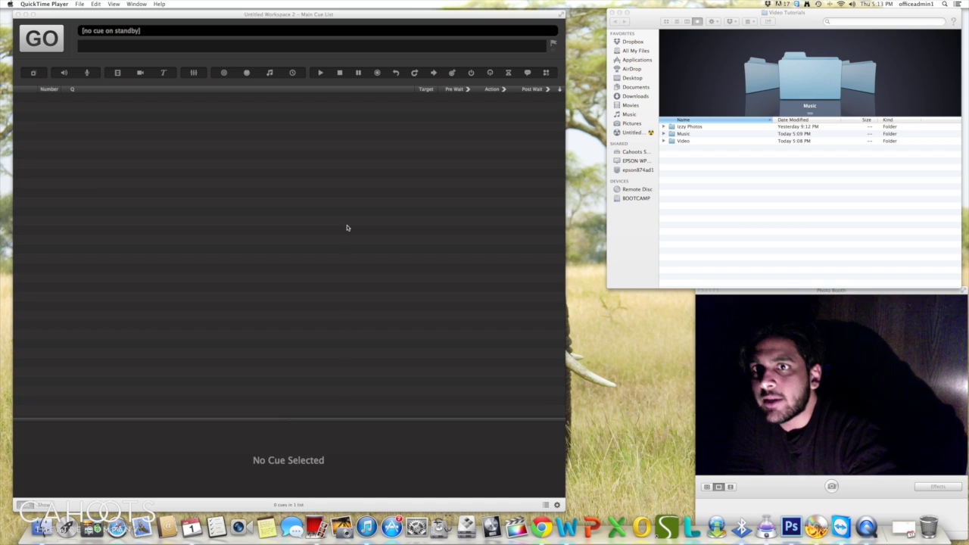
Step: Add a group cue to the empty cue list and create an audio cue inside it
click(275, 17)
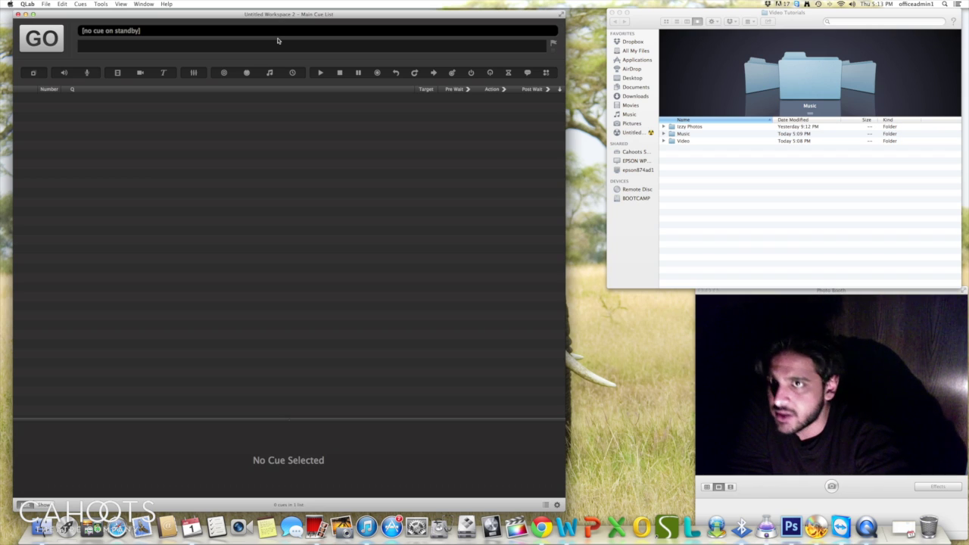
click(34, 73)
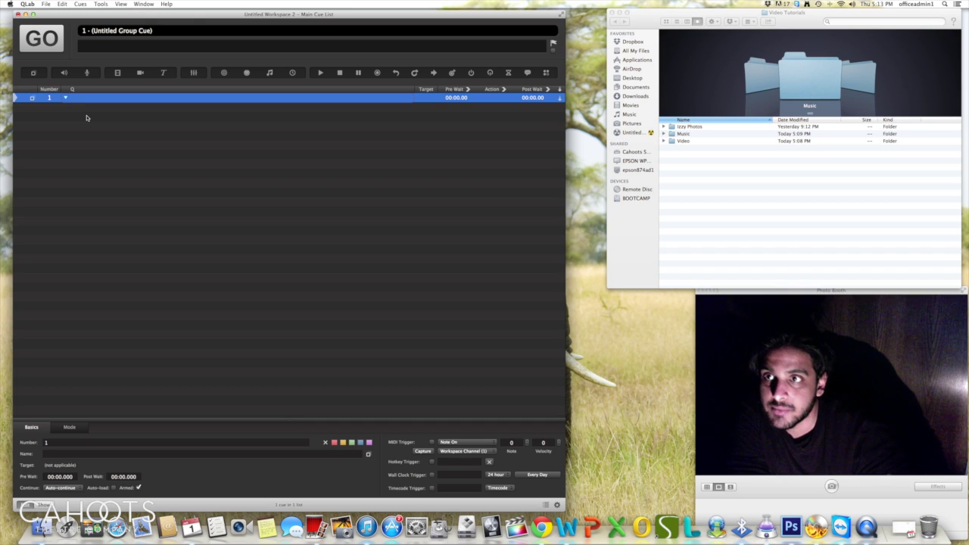
click(65, 76)
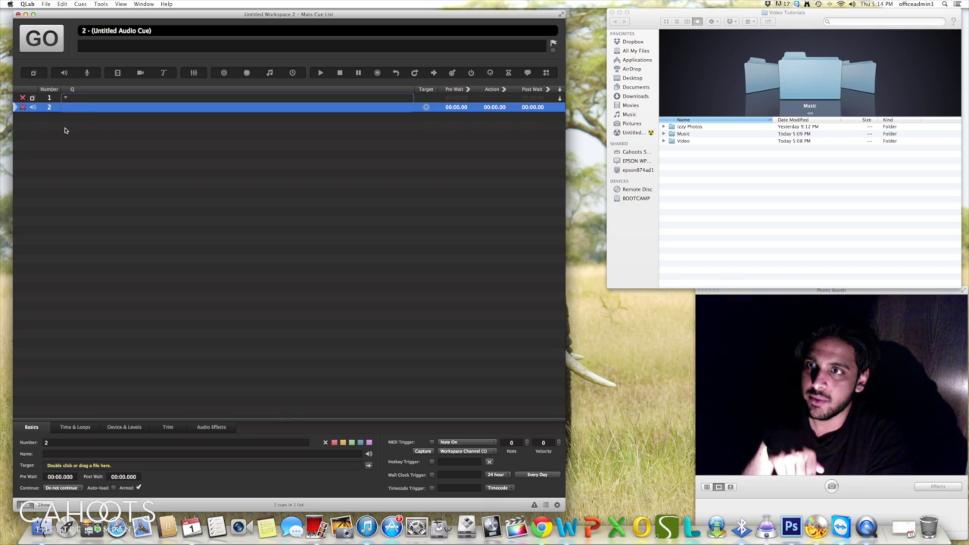
key(Delete)
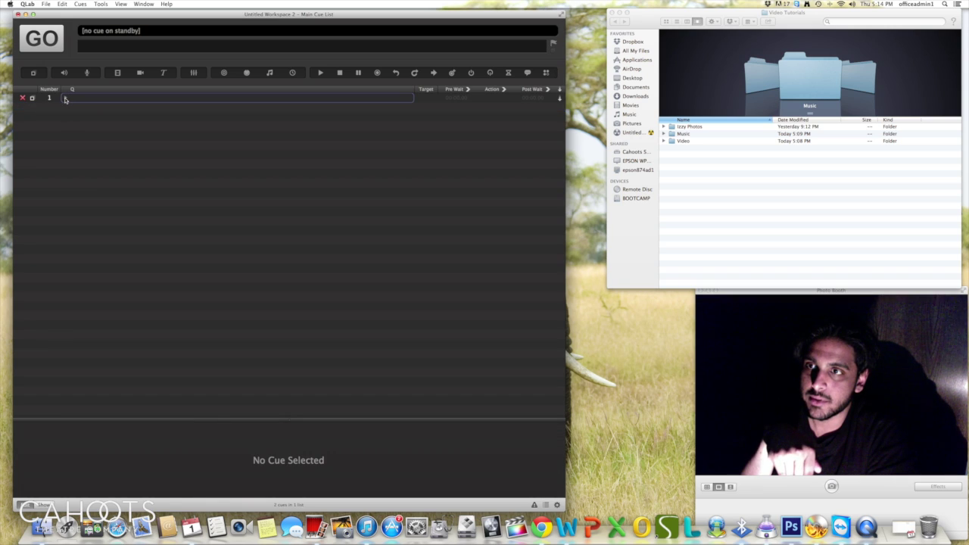
key(super+z)
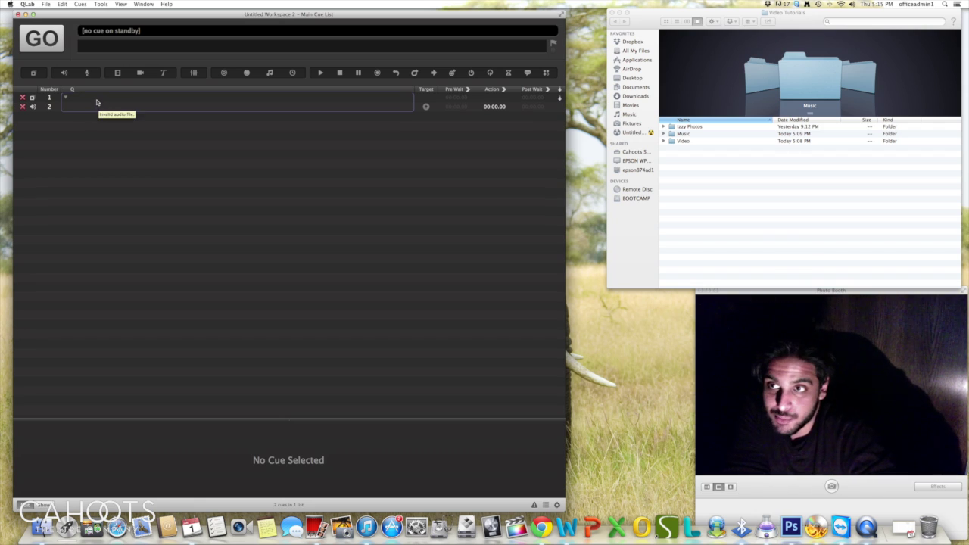
Step: Rename the group cue as Tutorial
click(95, 99)
click(96, 99)
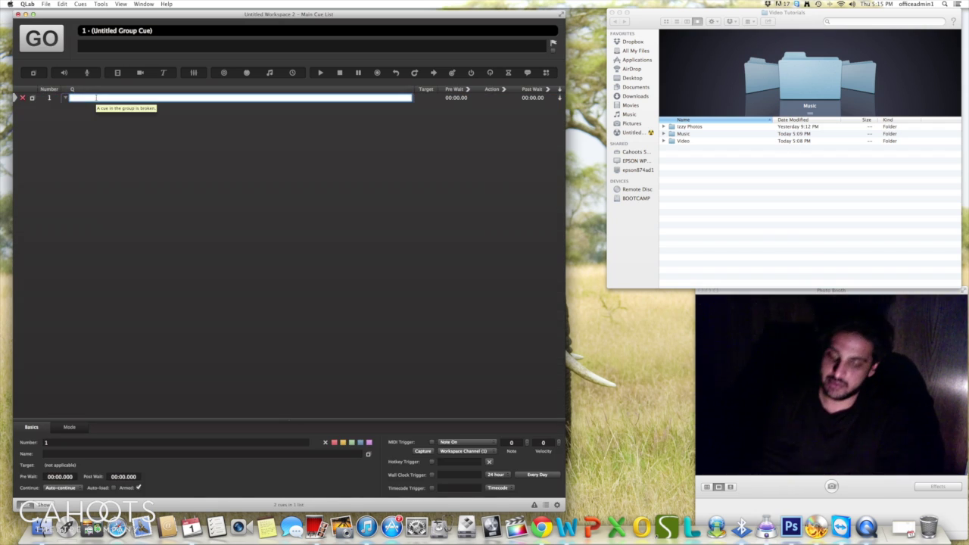
text(Tutorial)
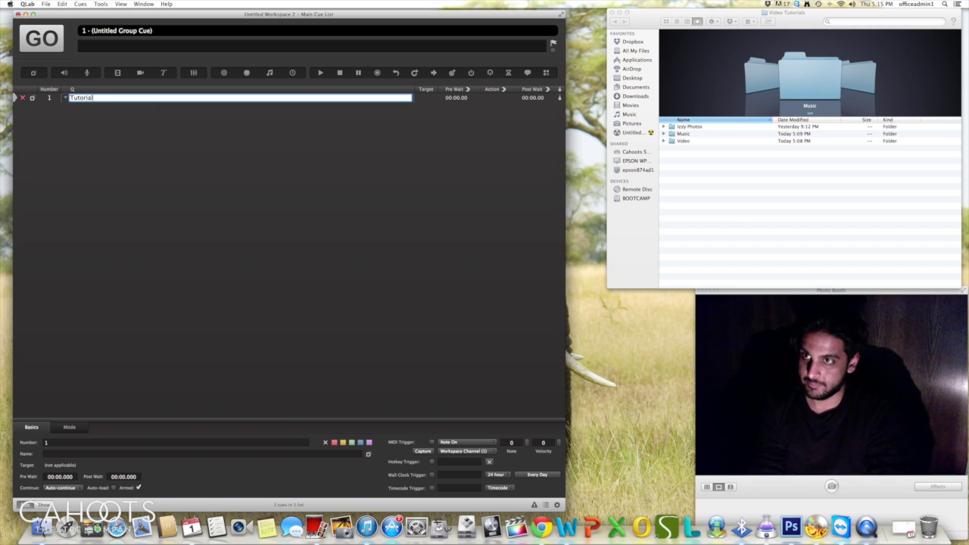
key(Return)
key(super+1)
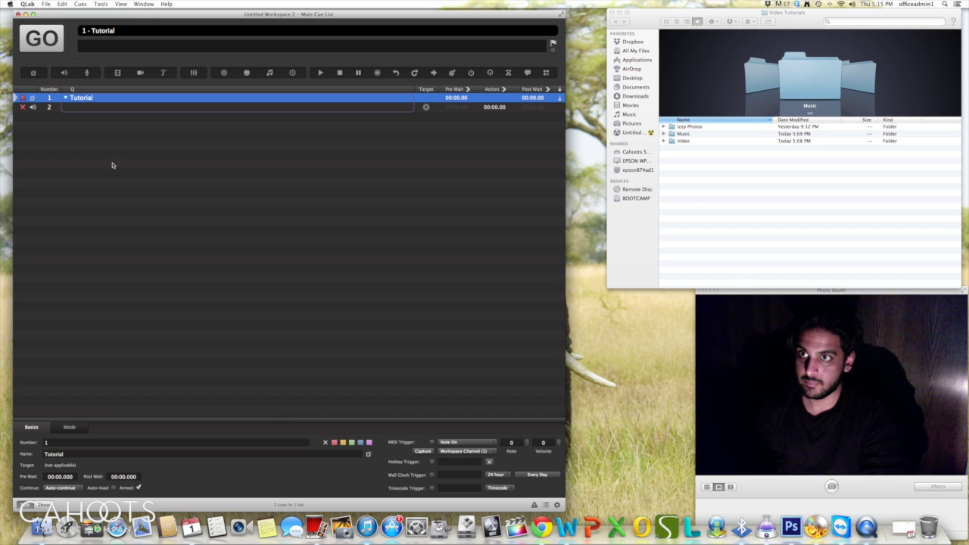
click(58, 120)
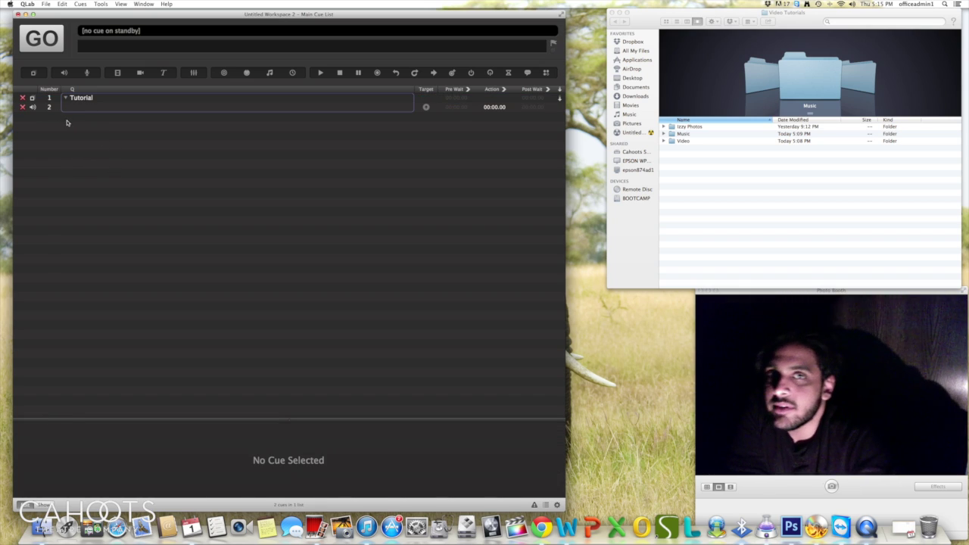
Step: Check the error marker on the Tutorial group cue and try to run the group
mouse_move(24, 99)
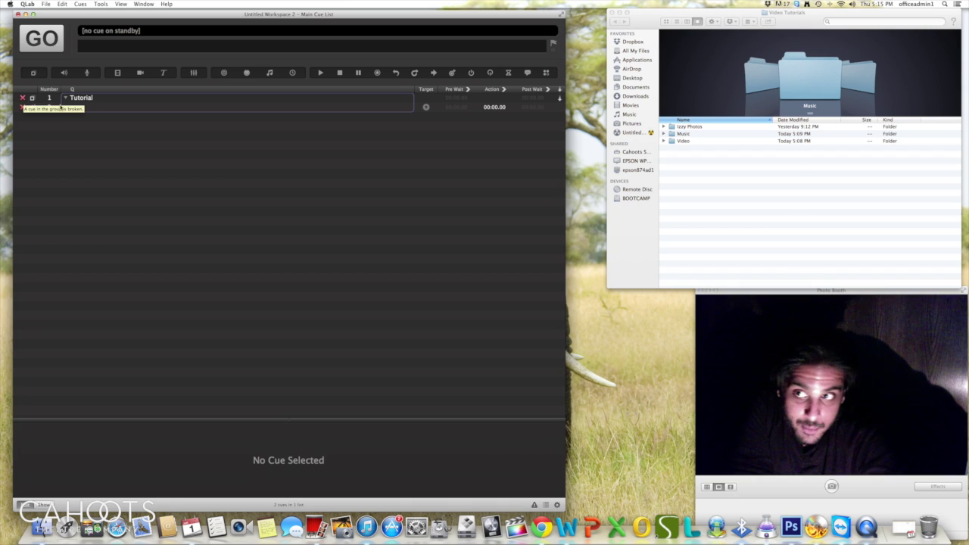
click(89, 98)
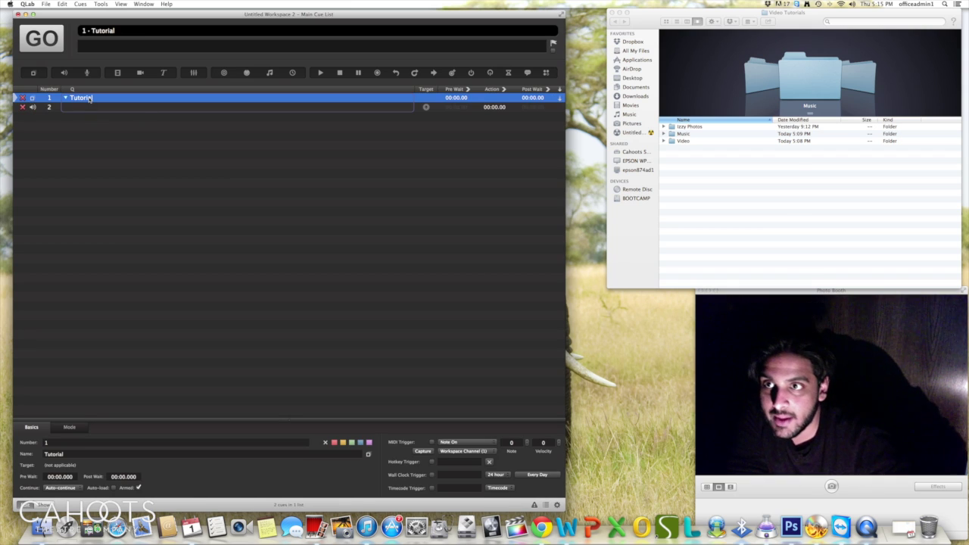
click(89, 98)
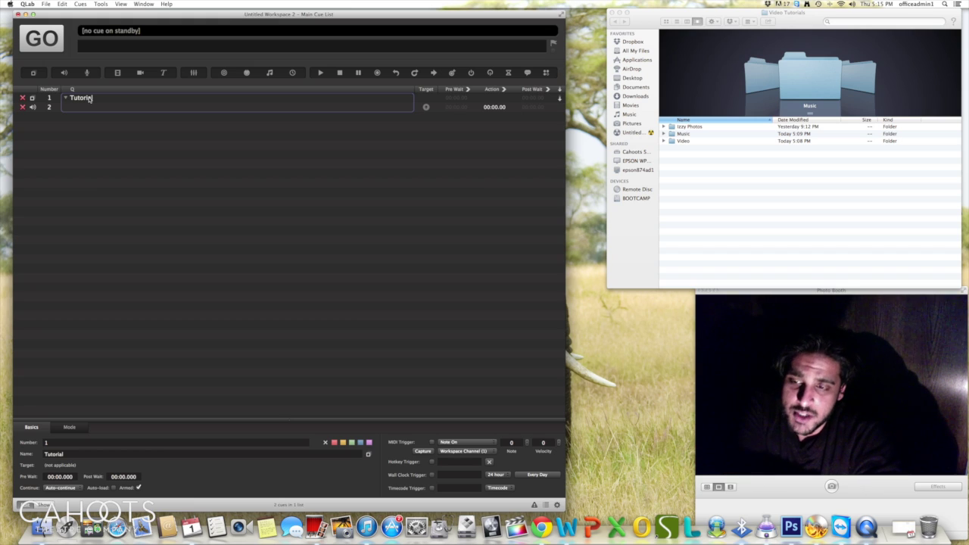
click(61, 42)
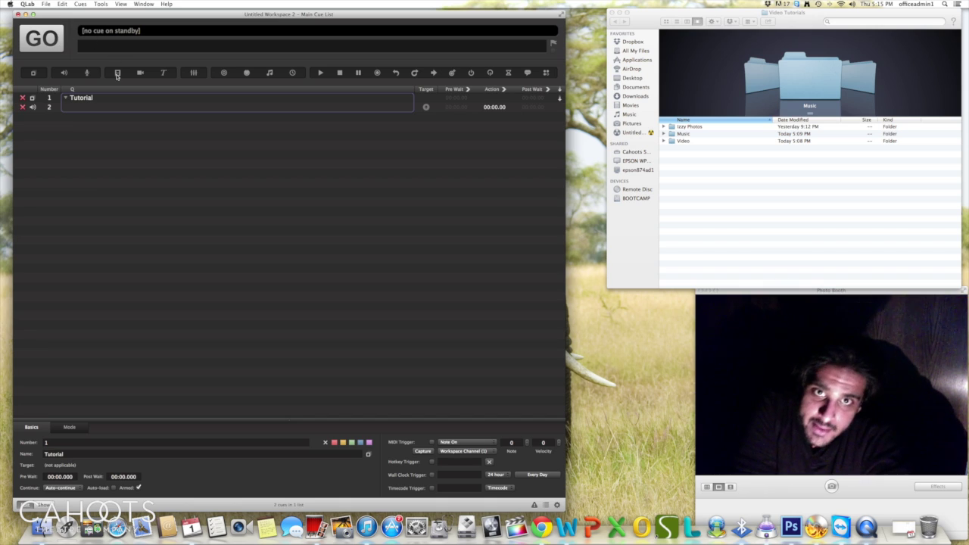
click(47, 108)
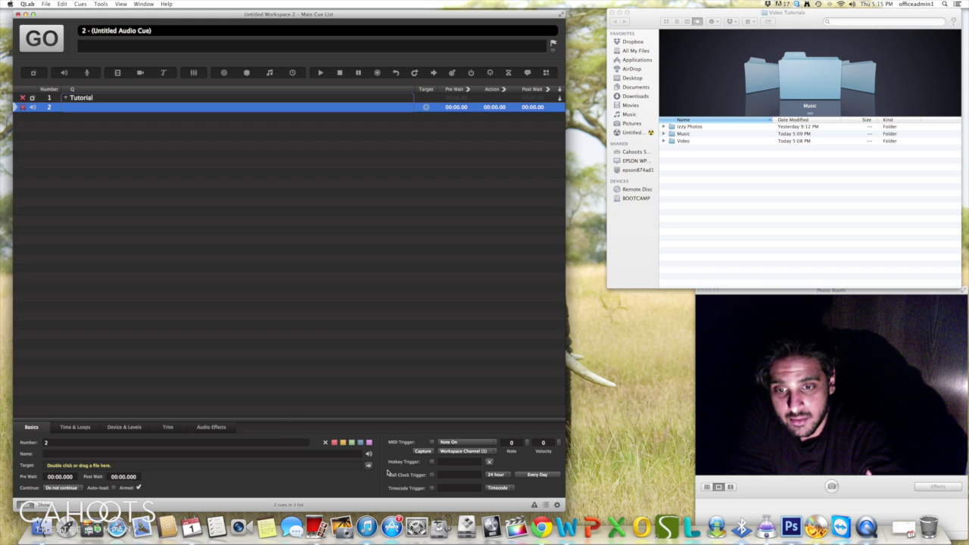
double_click(345, 469)
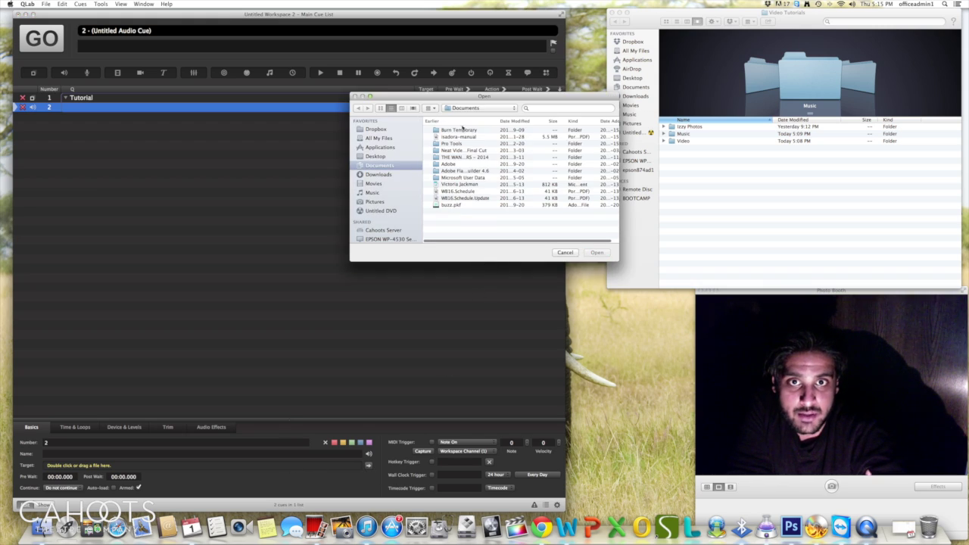
click(564, 253)
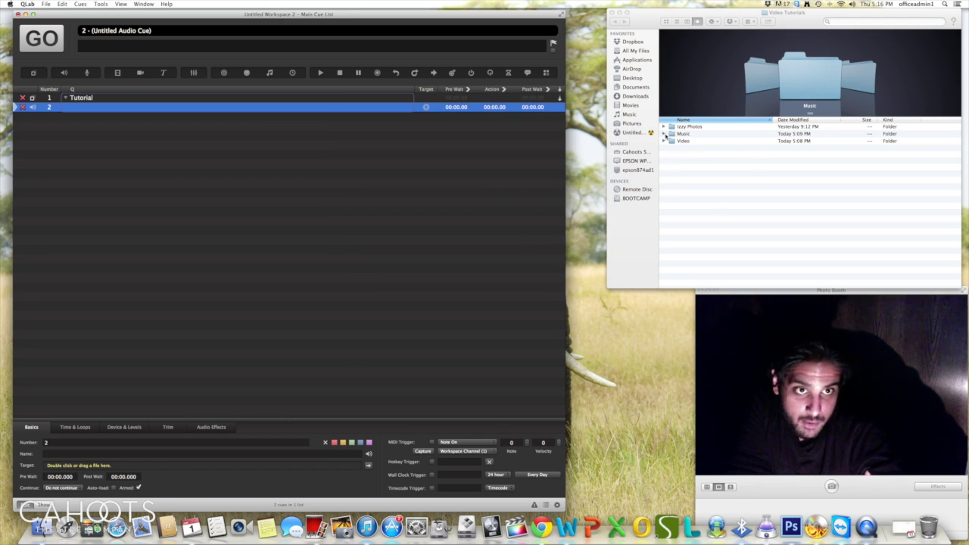
Step: Assign "Lou Reed Walk On The Wild Side (HQ) (LYRICS).mp3" from the Music folder as the target of audio cue 2
click(664, 133)
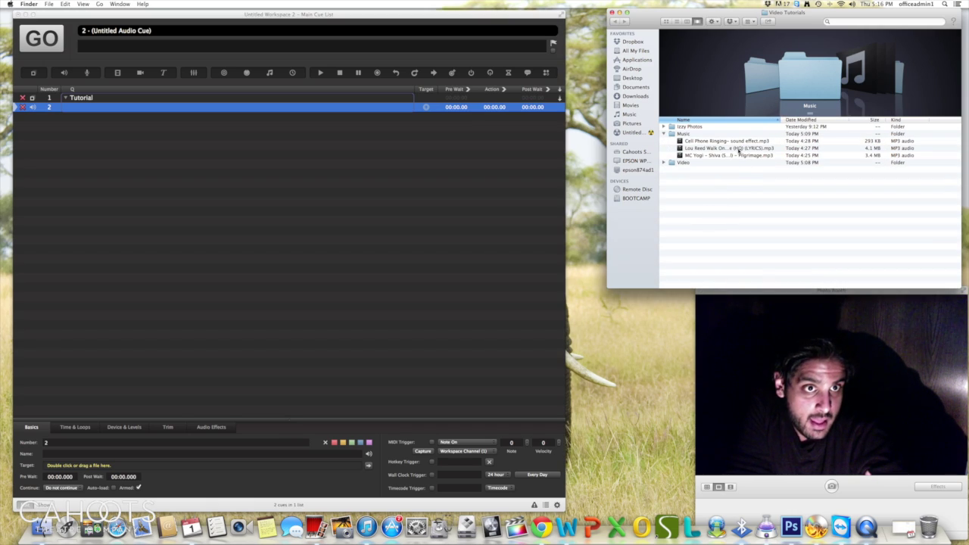
click(737, 156)
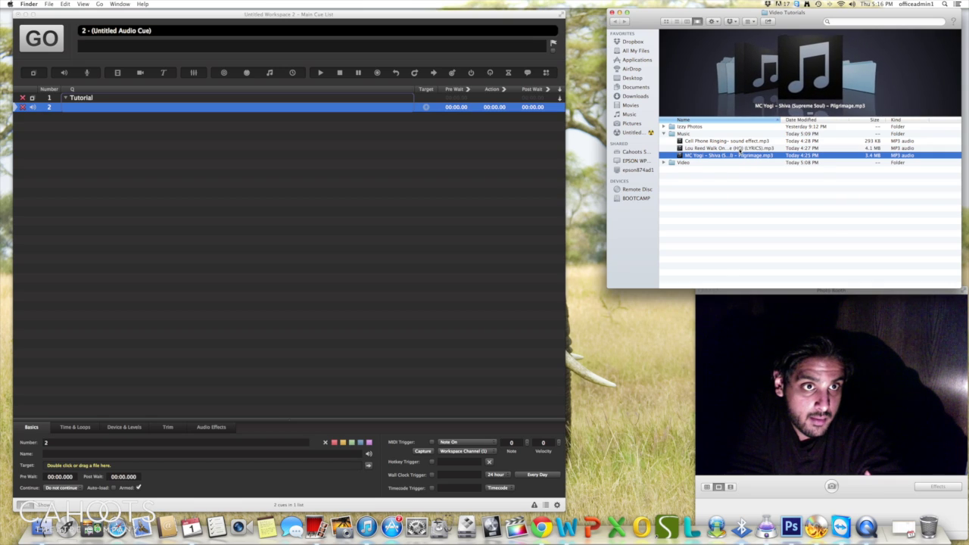
click(740, 148)
drag(740, 149, 115, 114)
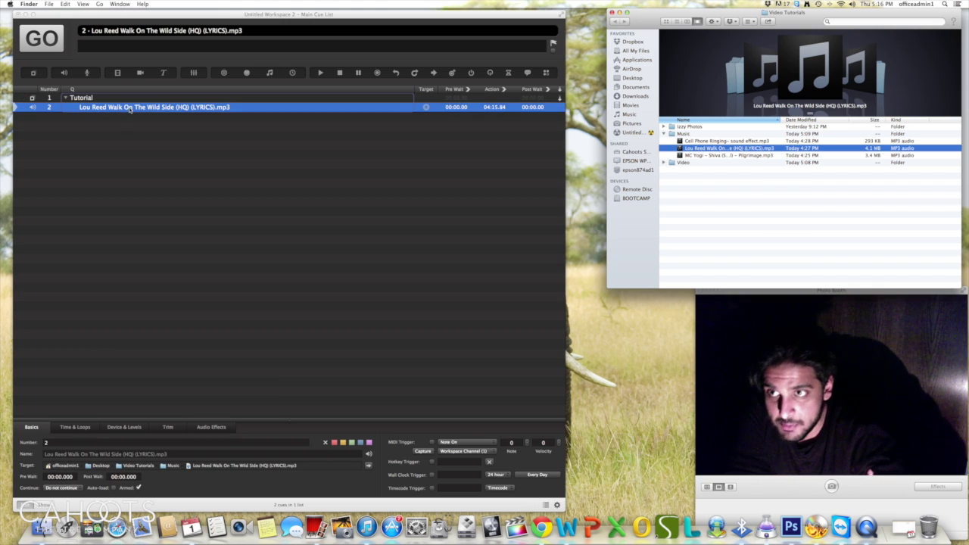
Step: Run the Tutorial group cue to test its audio, and stop the playback
key(space)
key(space)
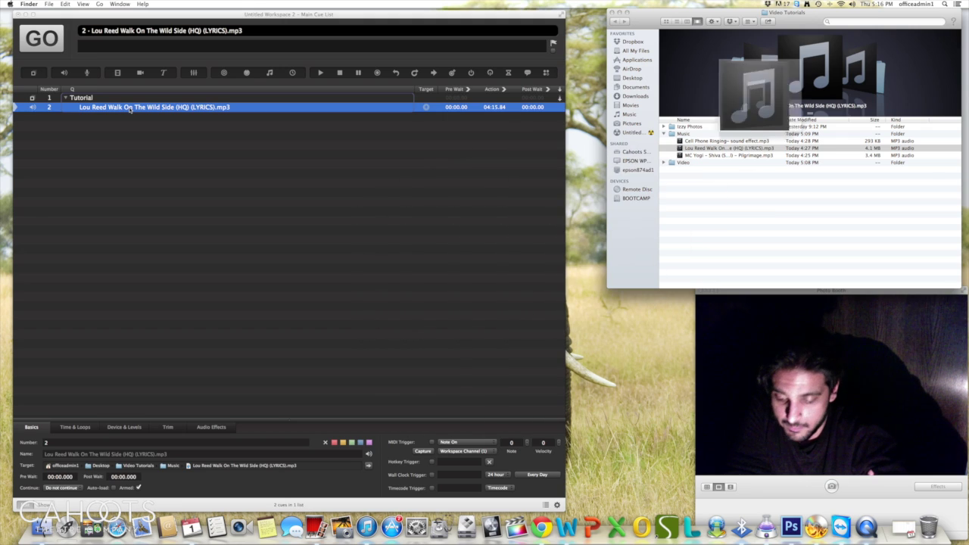
click(127, 151)
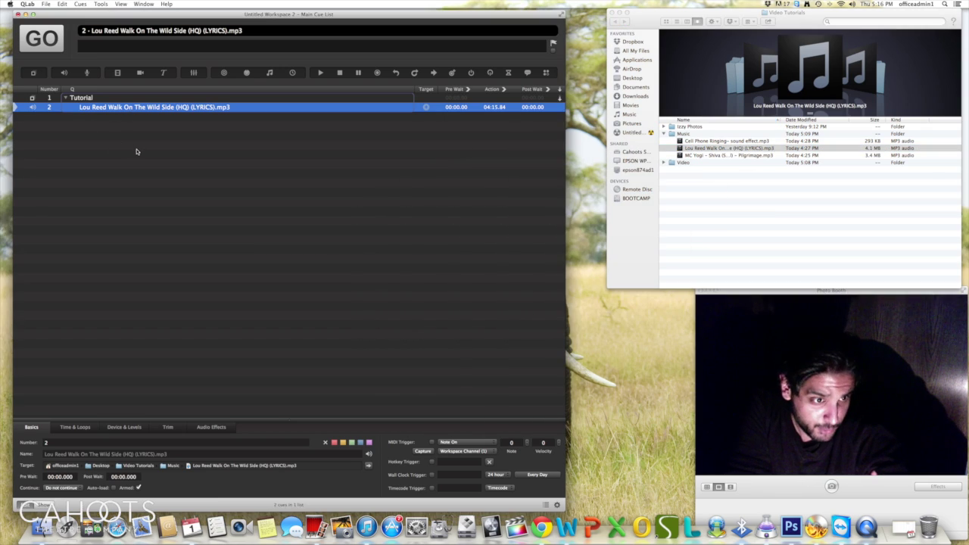
click(116, 97)
key(space)
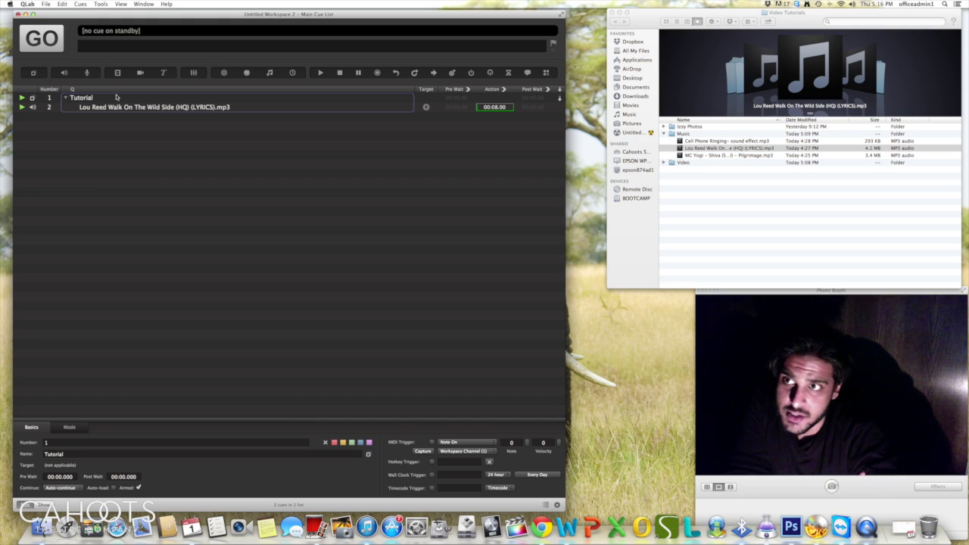
key(Escape)
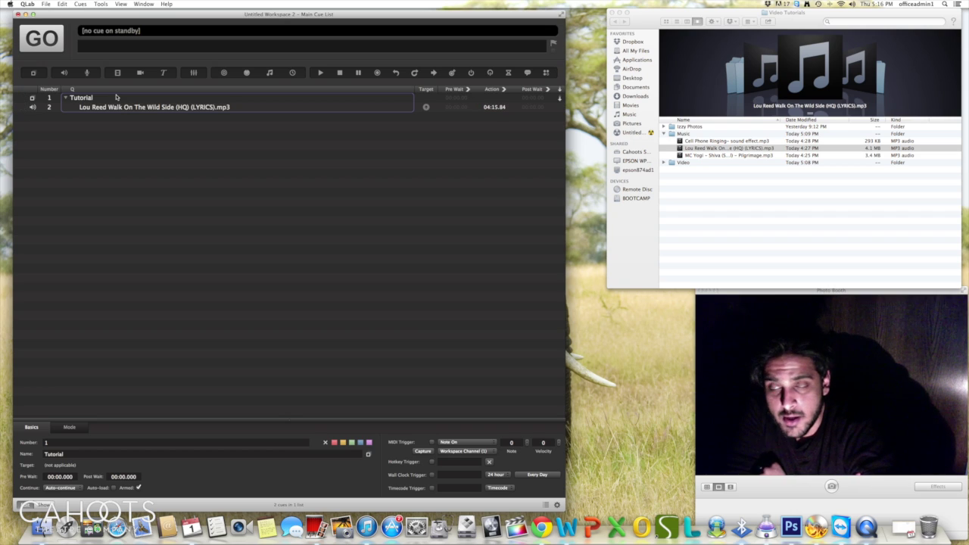
Step: Play the Tutorial group again while viewing the audio cue's Time & Loops waveform, and stop it
click(90, 97)
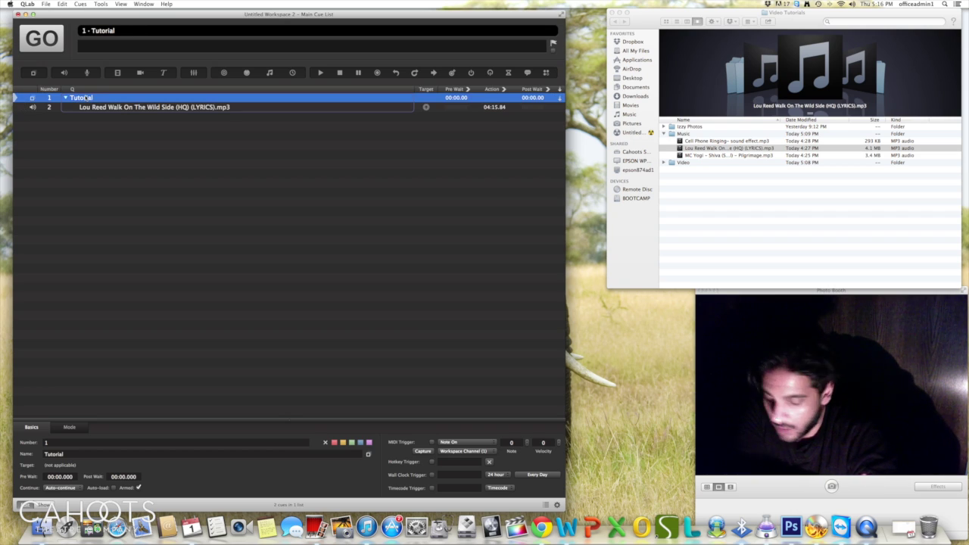
key(space)
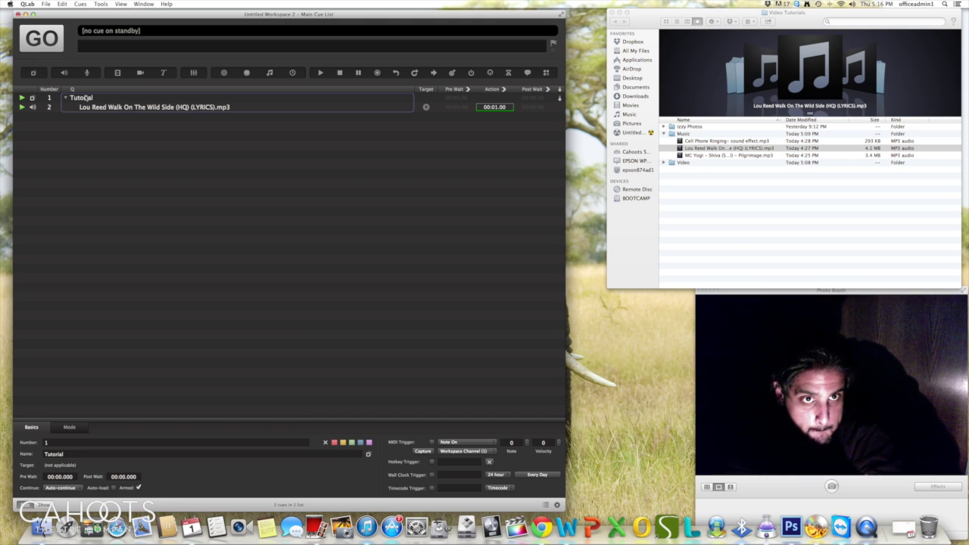
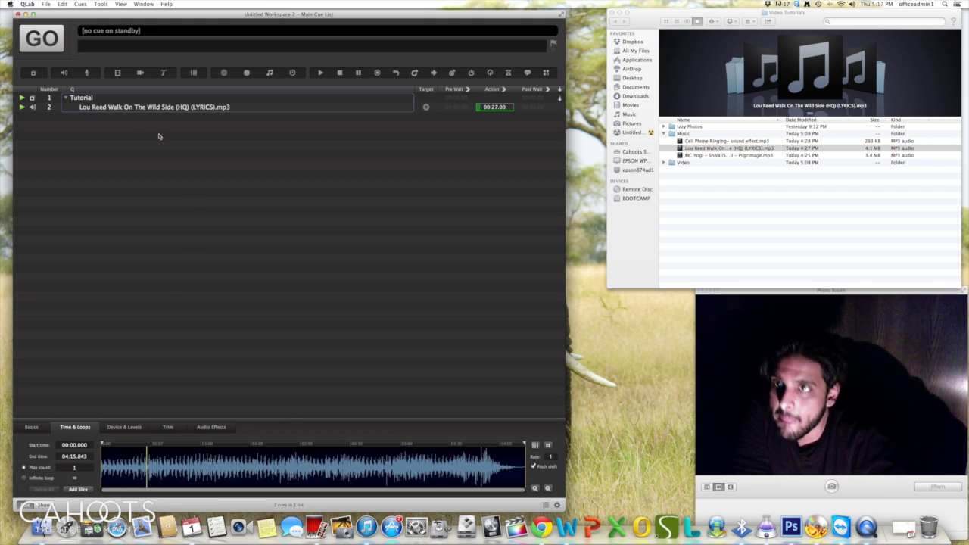
key(Escape)
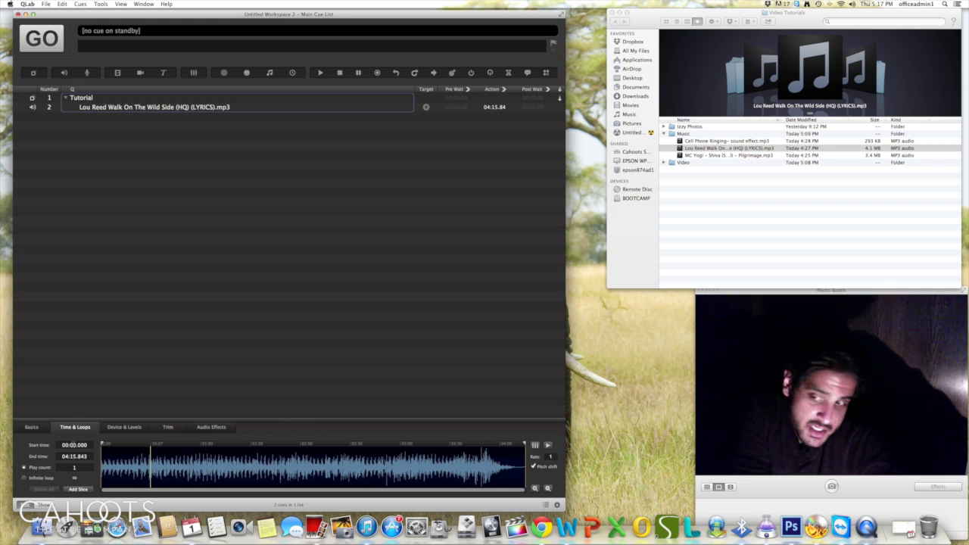
Step: Set the audio cue's start time to 00:15.000 and its end time to 00:20.000
click(72, 445)
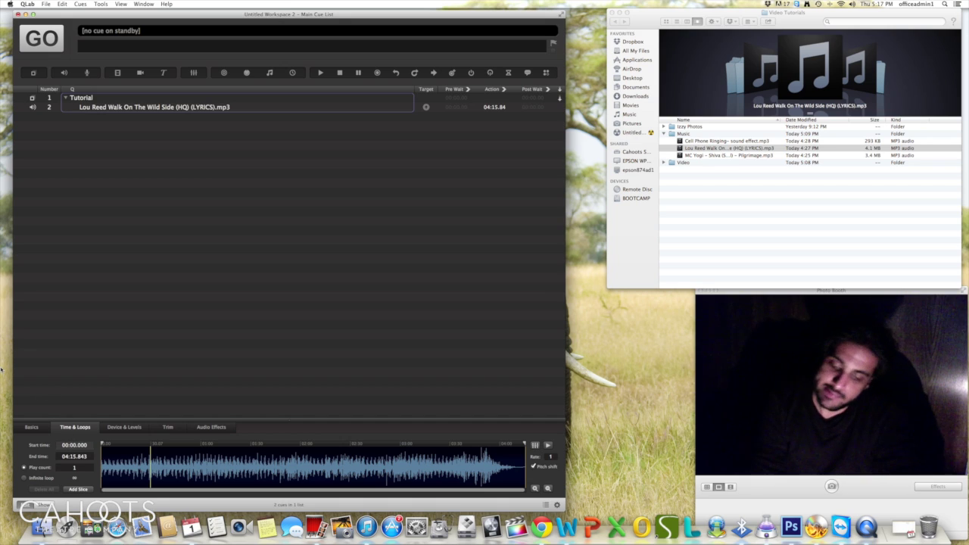
text(15)
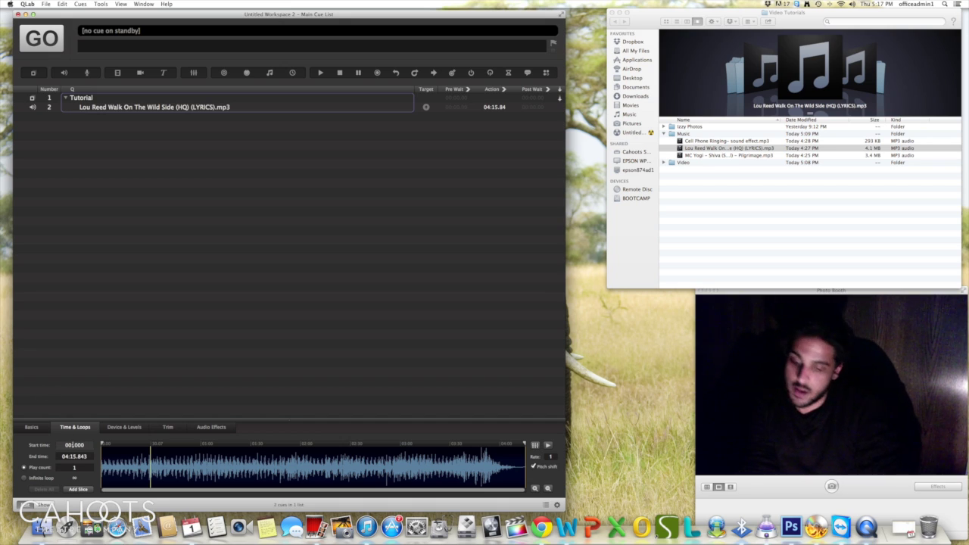
key(Return)
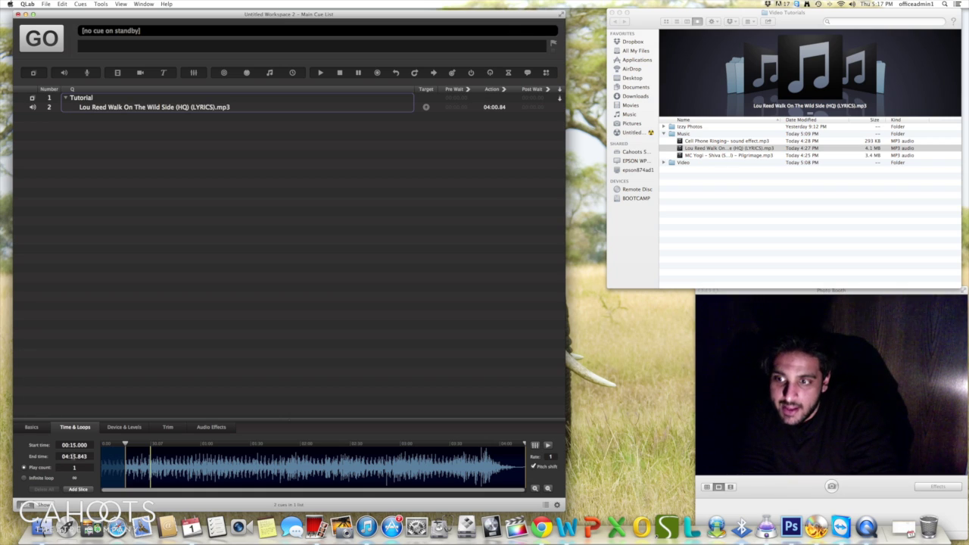
click(74, 456)
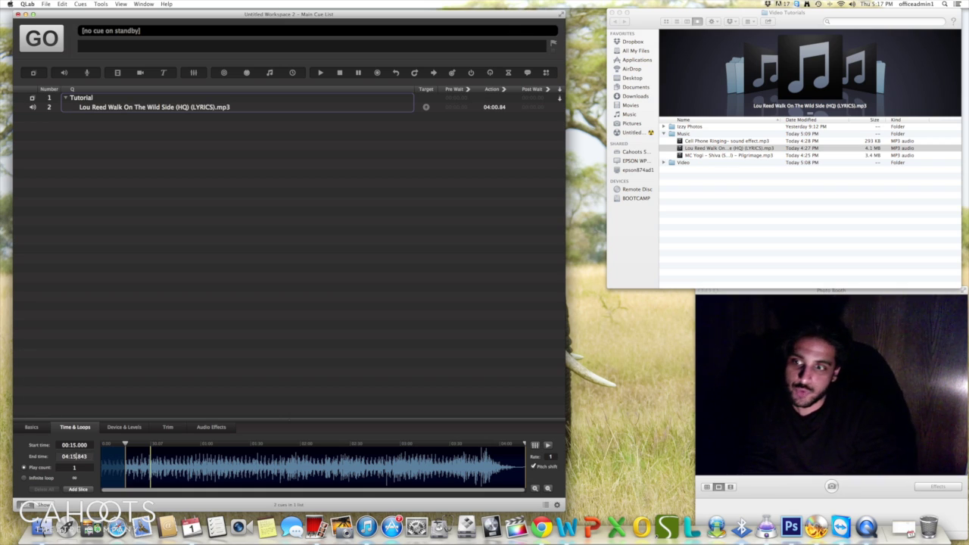
key(BackSpace)
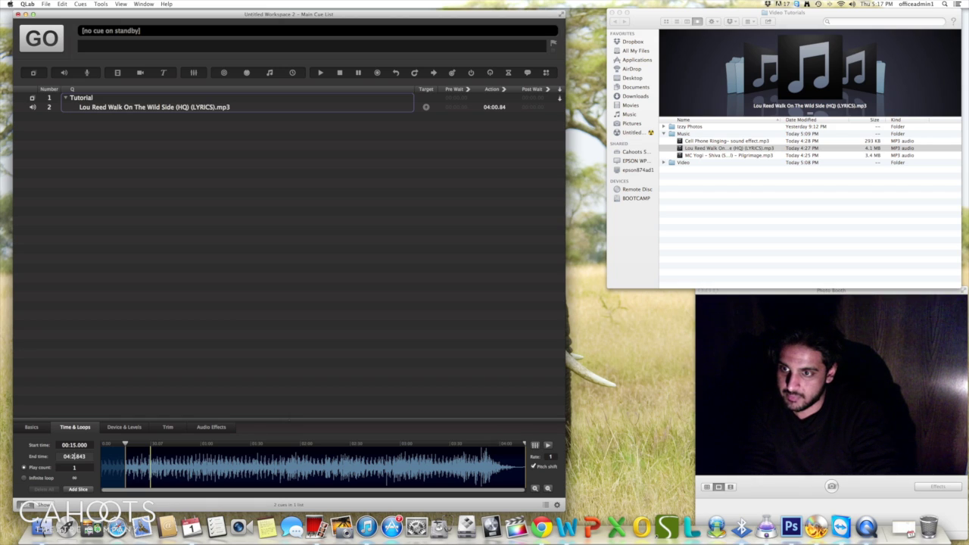
text(20.)
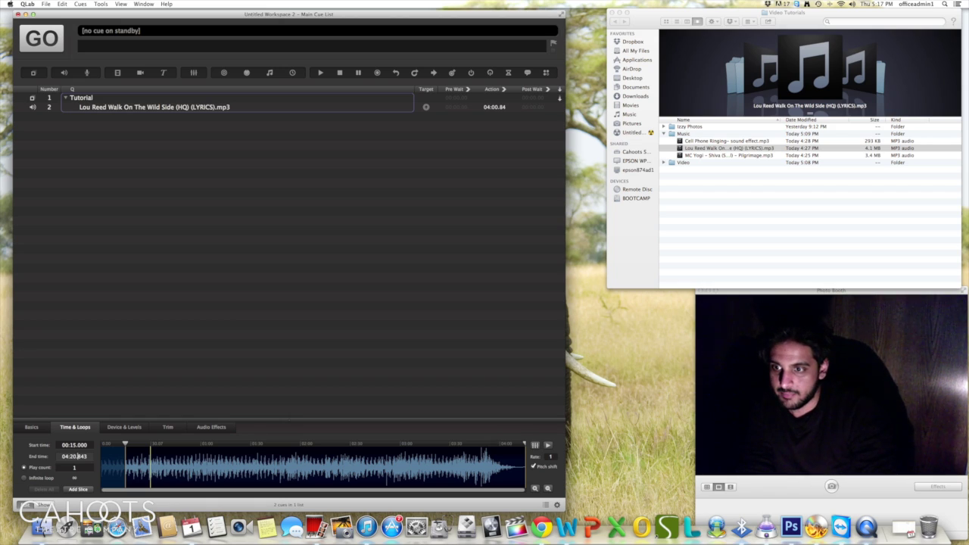
key(BackSpace)
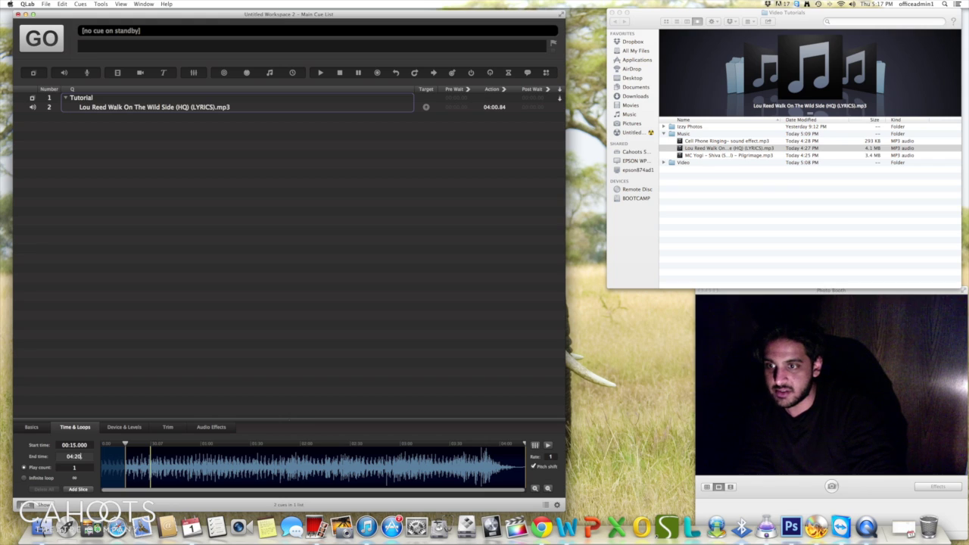
key(Return)
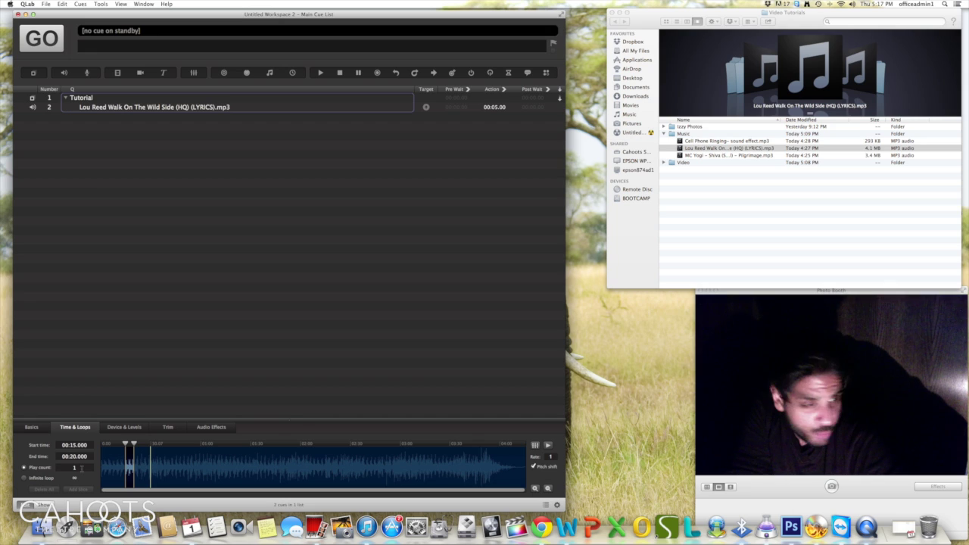
Step: Set the Lou Reed audio cue to loop infinitely and start its playback
click(32, 481)
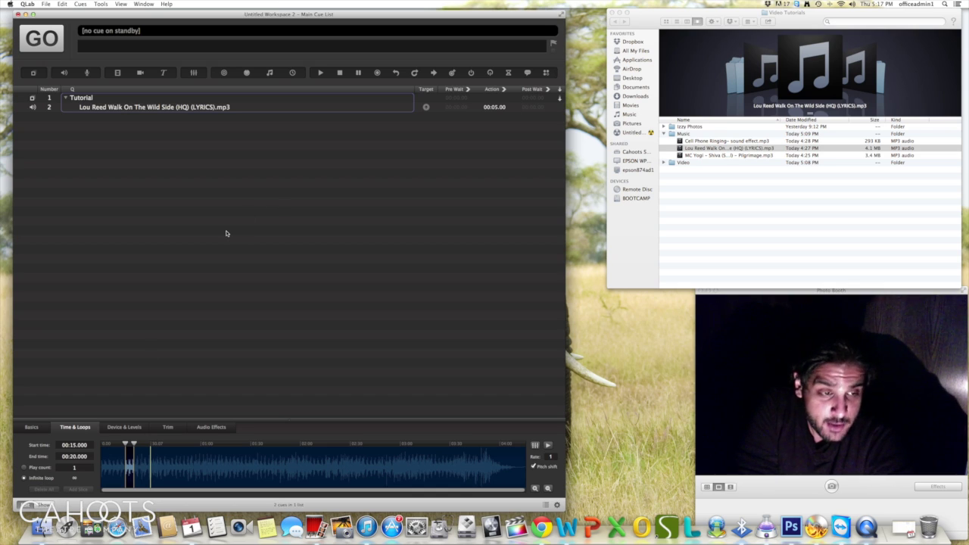
click(193, 108)
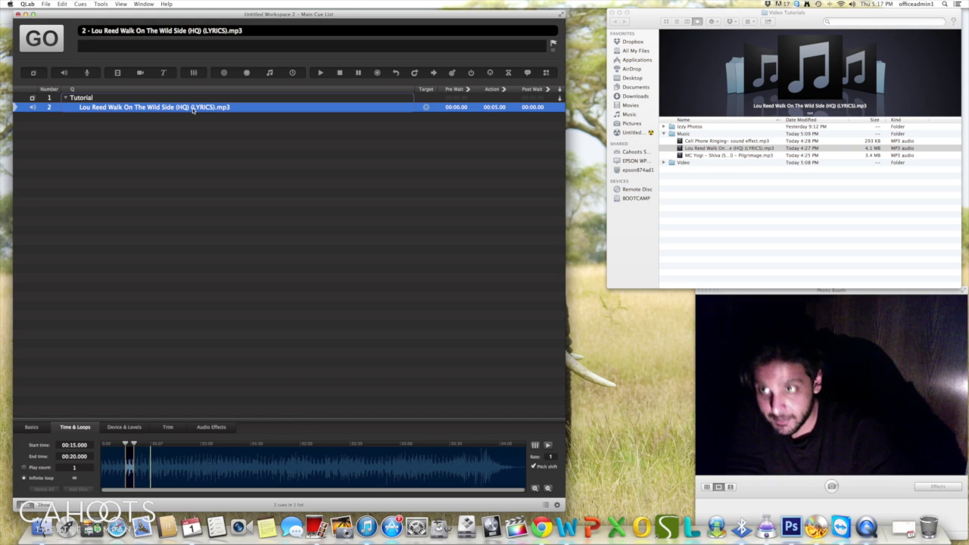
key(space)
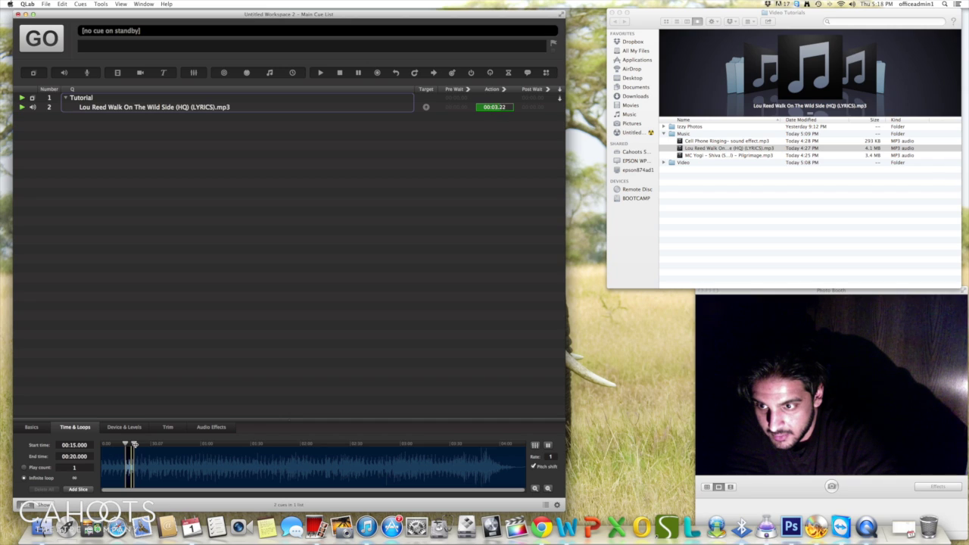
Step: Fine-tune the playing loop on the waveform to start at 00:14.915 and end at 00:19.640, and stop playback
drag(133, 446, 132, 445)
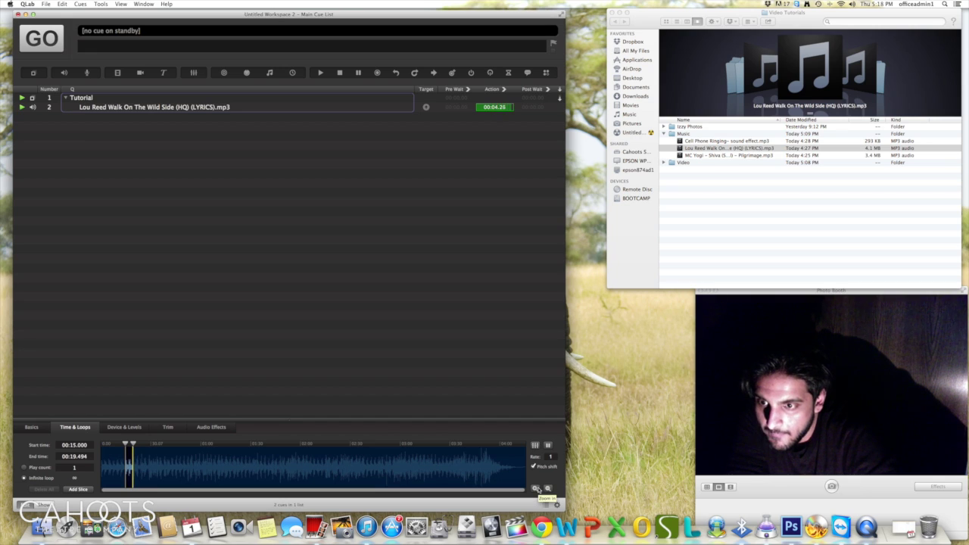
click(538, 489)
click(538, 489)
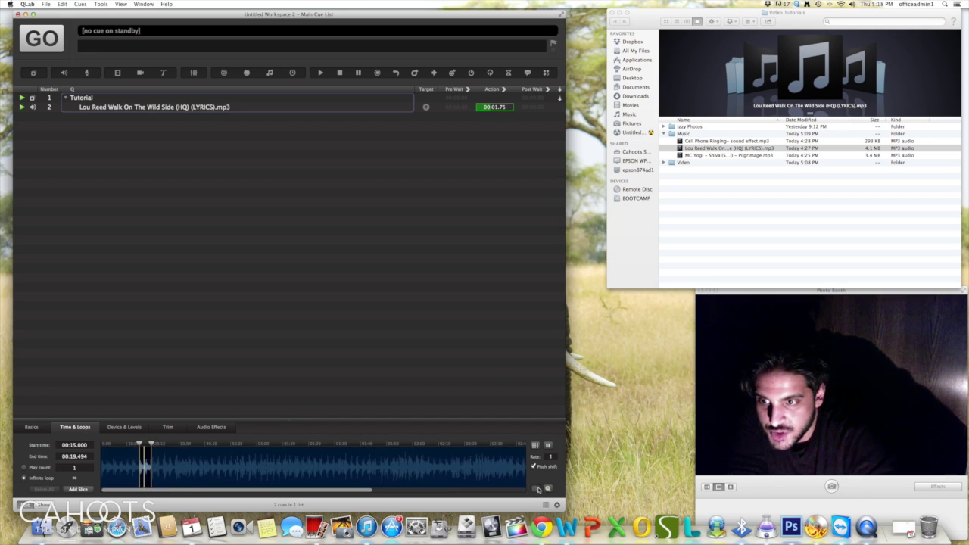
click(538, 489)
click(537, 489)
click(537, 489)
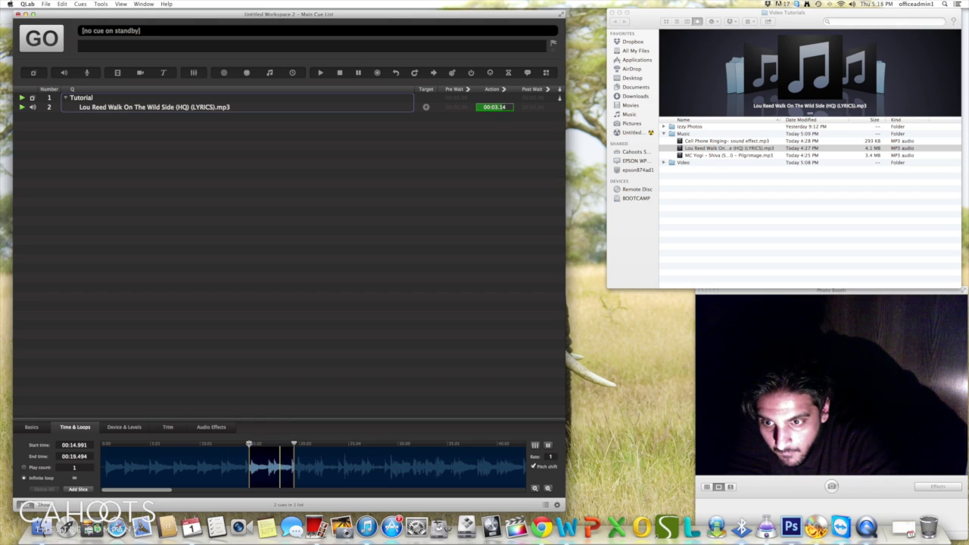
drag(249, 443, 248, 444)
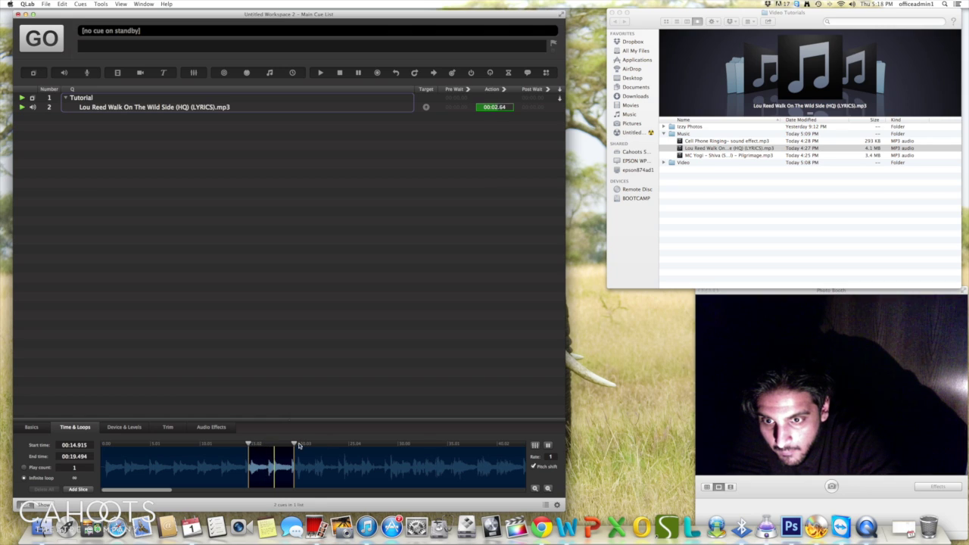
drag(294, 443, 295, 443)
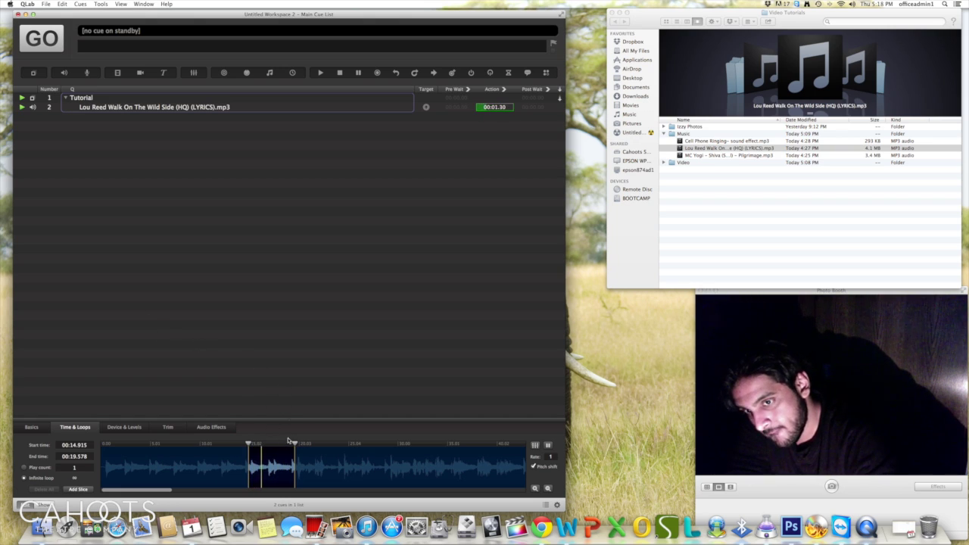
drag(295, 444, 296, 443)
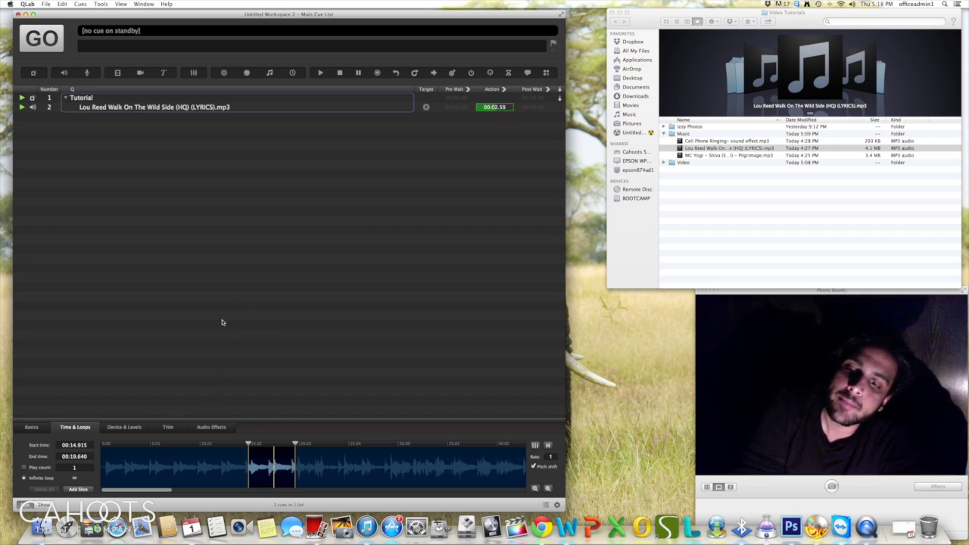
key(Escape)
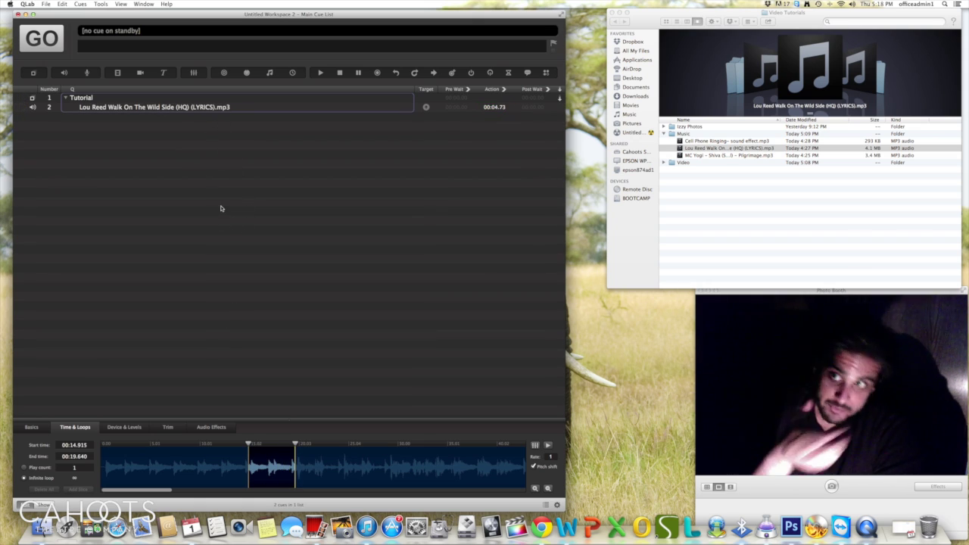
Step: Rename audio cue 2 as "Lou Reed Loop"
click(181, 107)
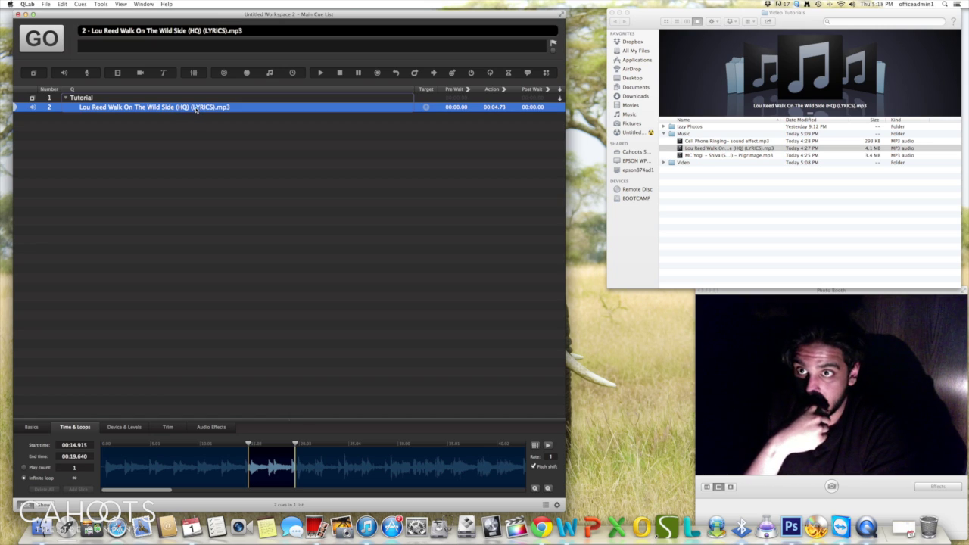
click(216, 146)
click(212, 108)
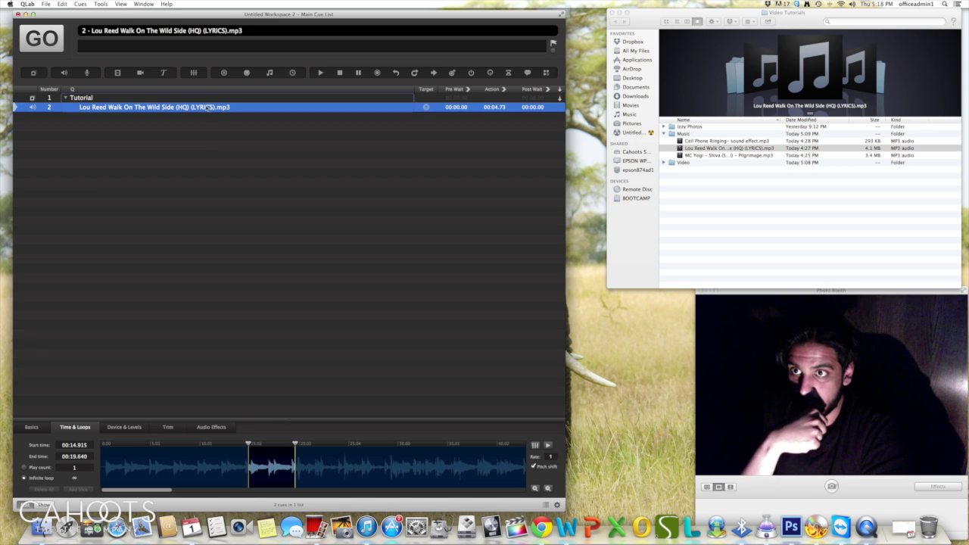
double_click(144, 107)
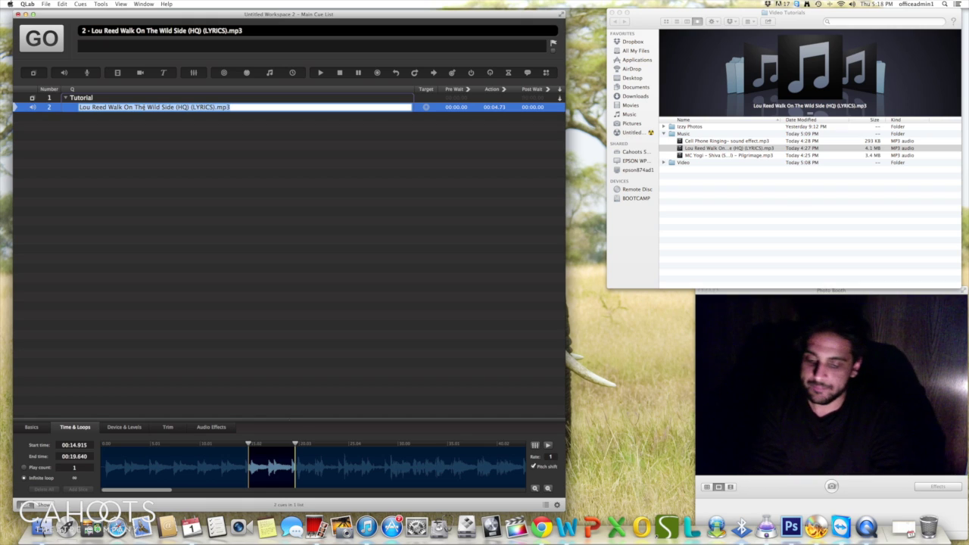
text(Lou Reed Loop)
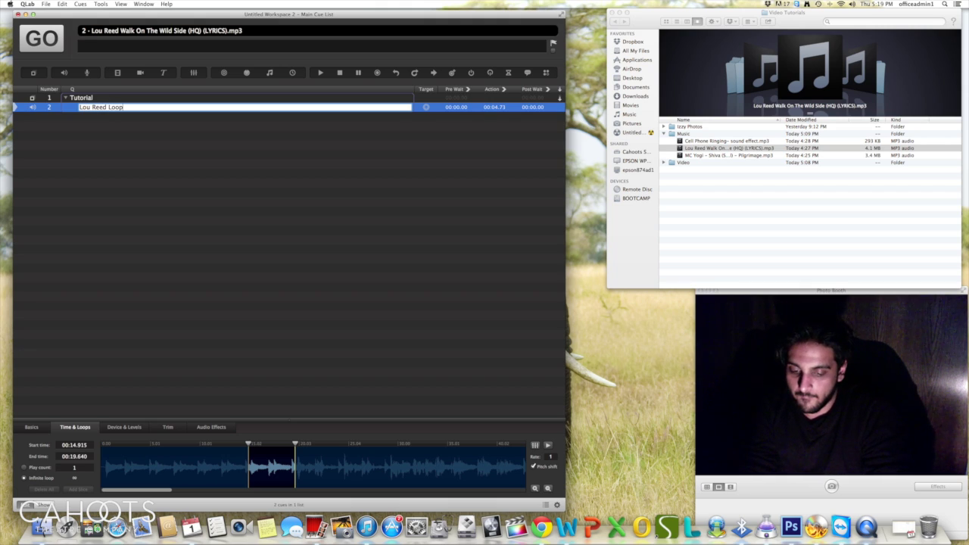
key(Return)
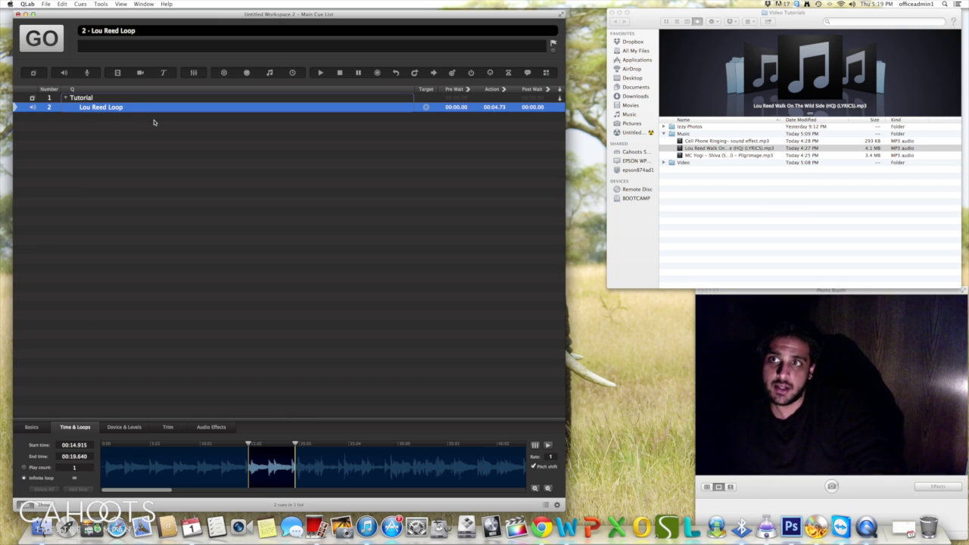
key(Up)
key(Down)
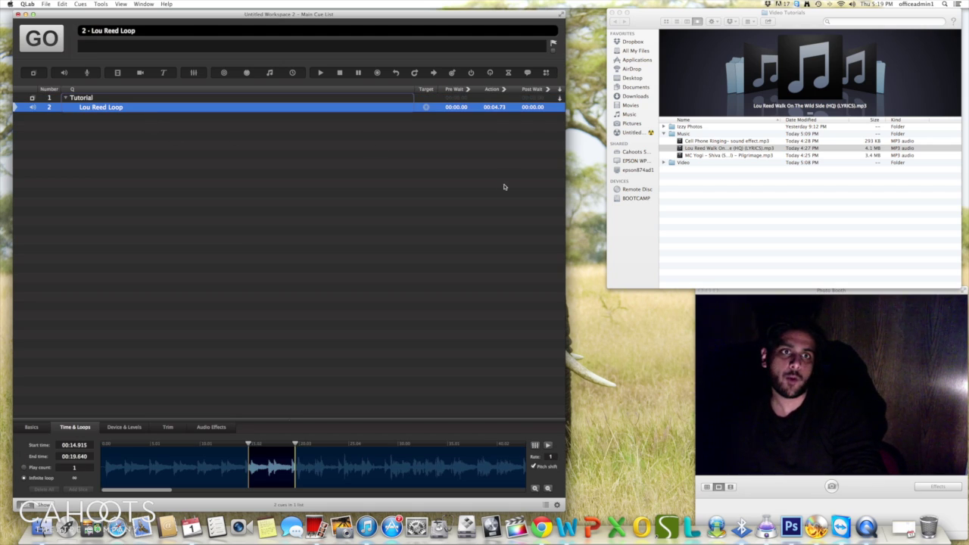
Step: Add "Cell Phone Ringing- sound effect.mp3" from the Music folder as a new cue inside the Tutorial group, below Lou Reed Loop
click(724, 148)
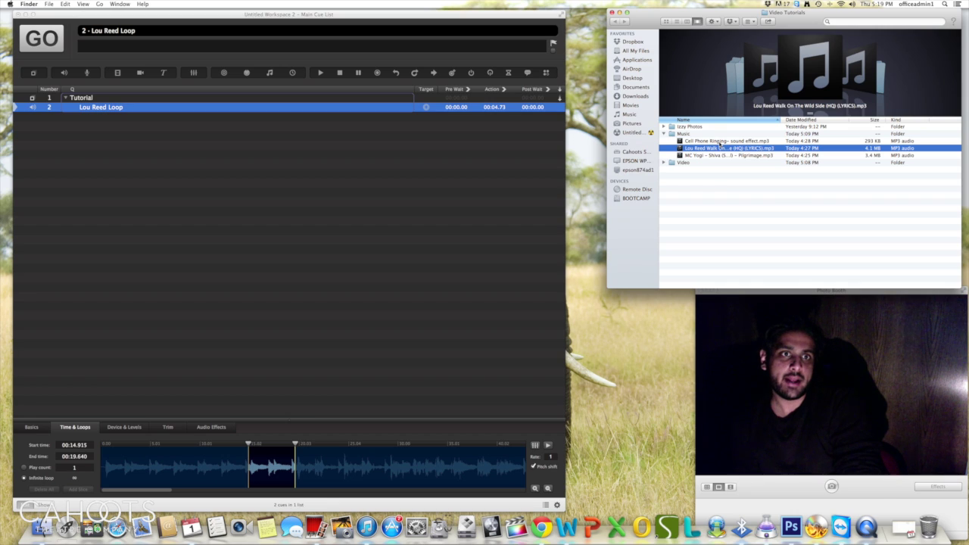
click(720, 142)
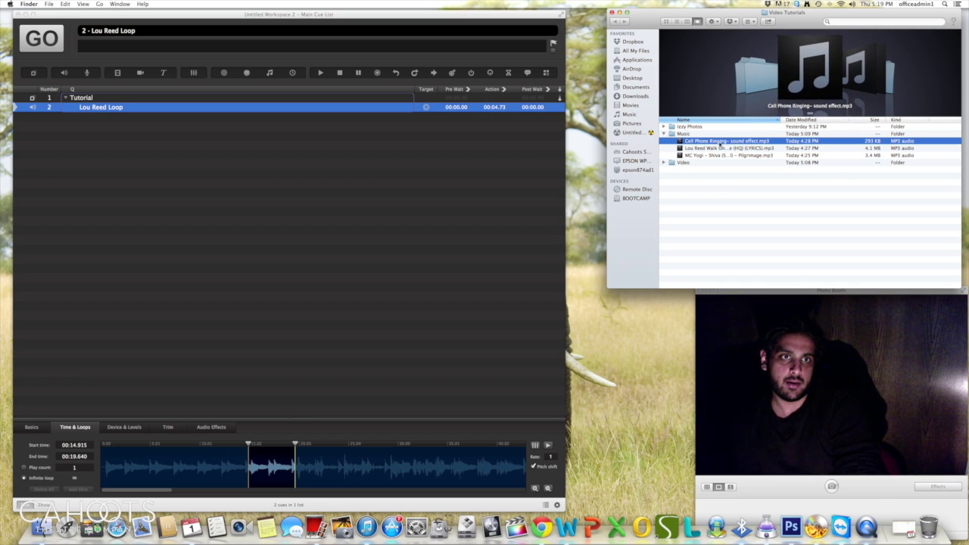
drag(720, 142, 115, 175)
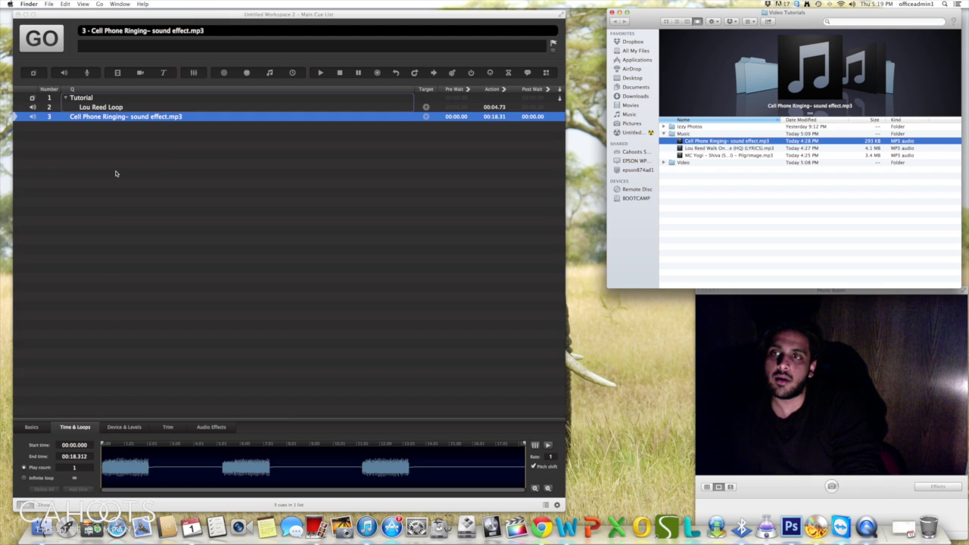
click(129, 118)
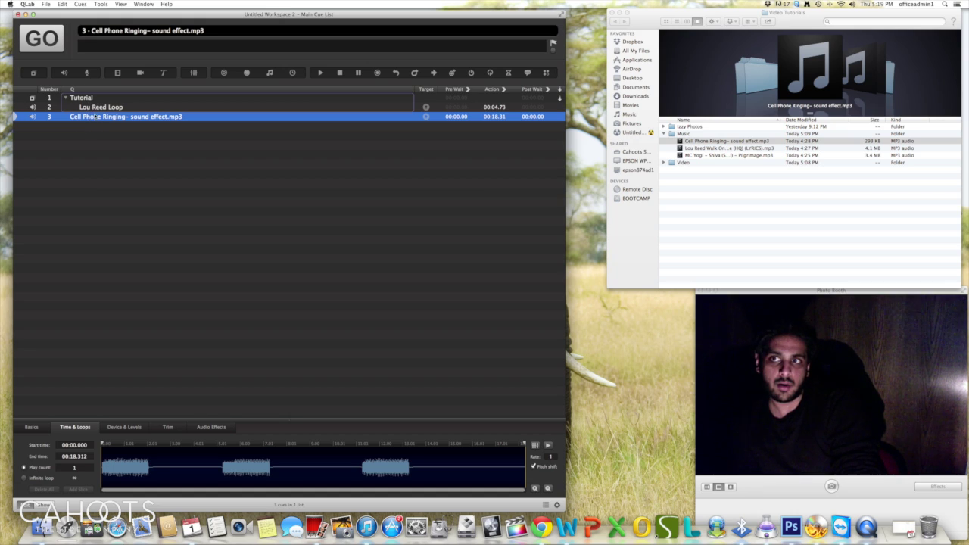
drag(95, 118, 95, 112)
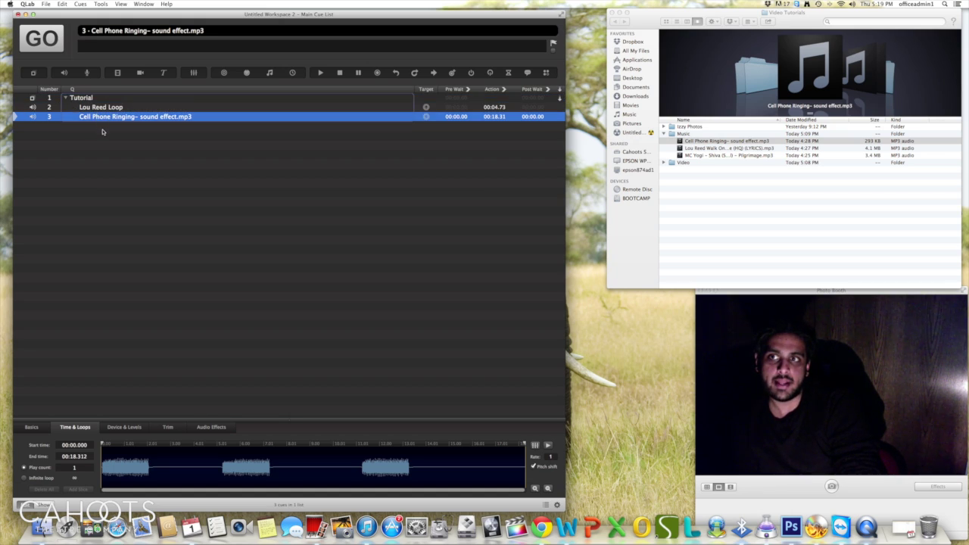
Step: Check the Tutorial group's contents, run its loop and phone ringing cues one after the other, and stop all playback
click(102, 132)
click(67, 97)
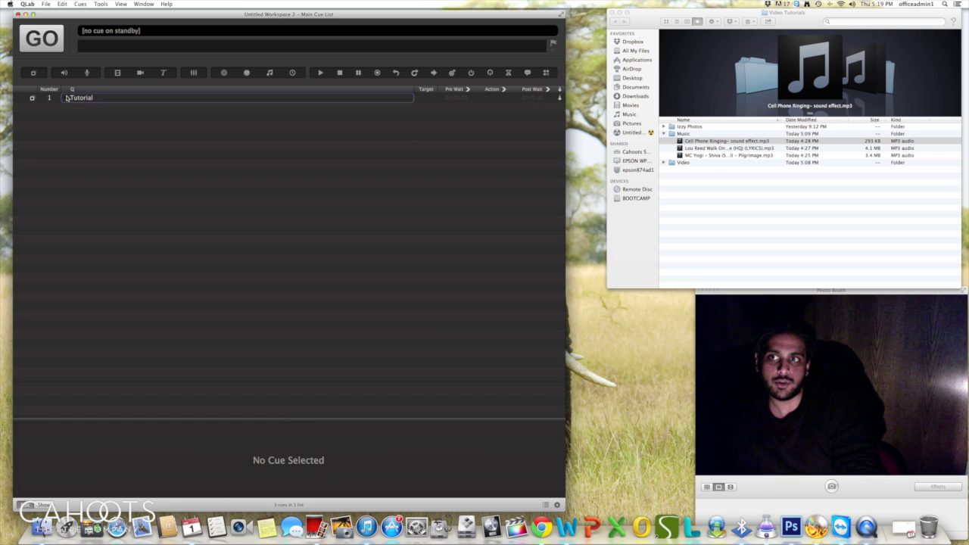
click(66, 98)
click(72, 98)
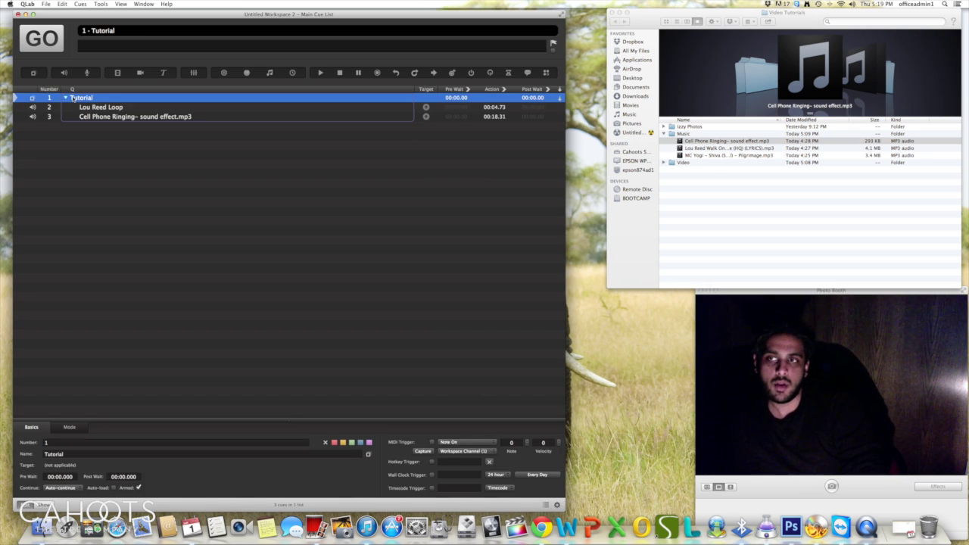
key(space)
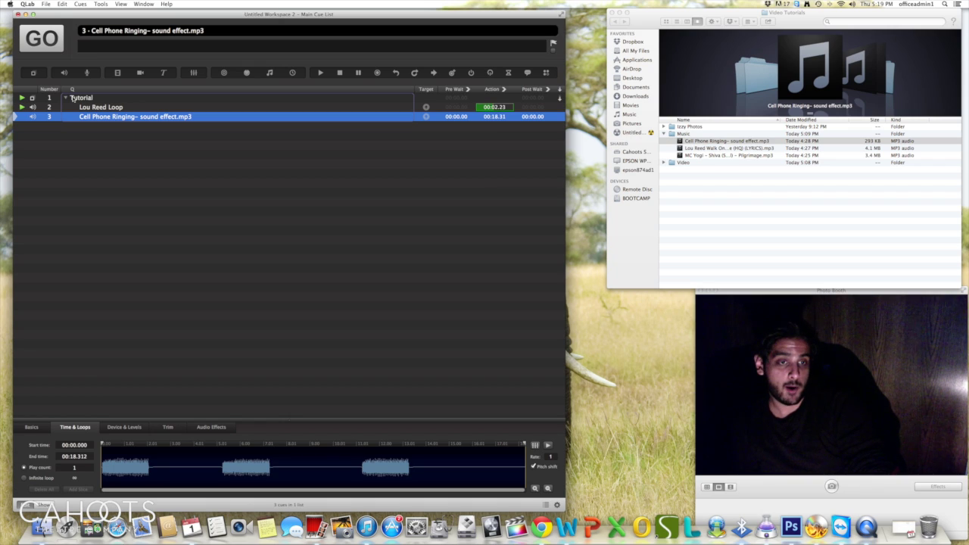
key(space)
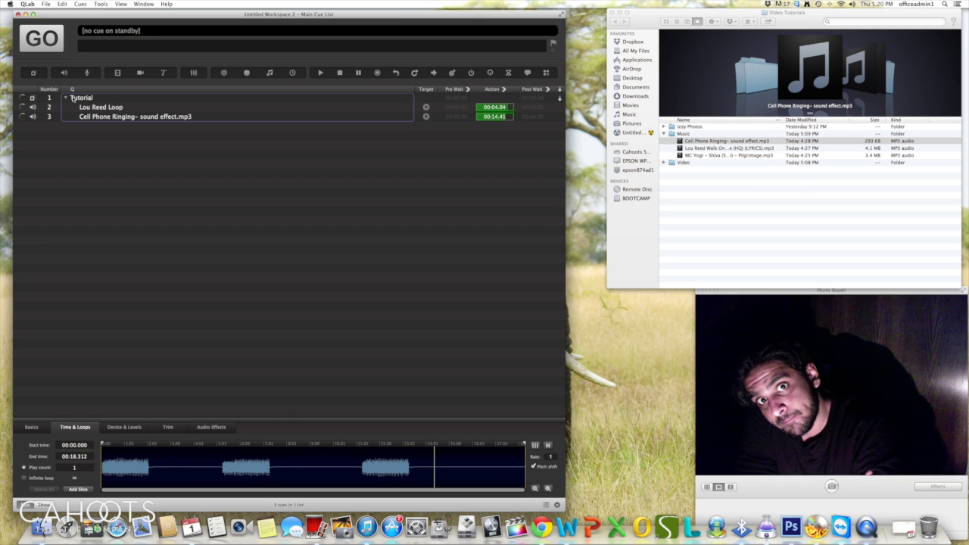
key(Escape)
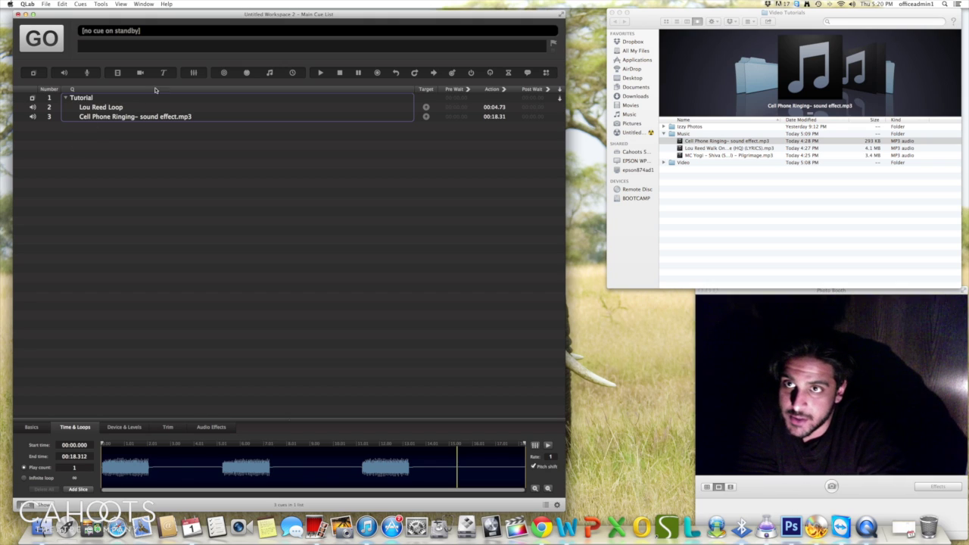
Step: Trim the phone ringing cue to its first ring with an end time of 00:02.194, and play it
click(172, 119)
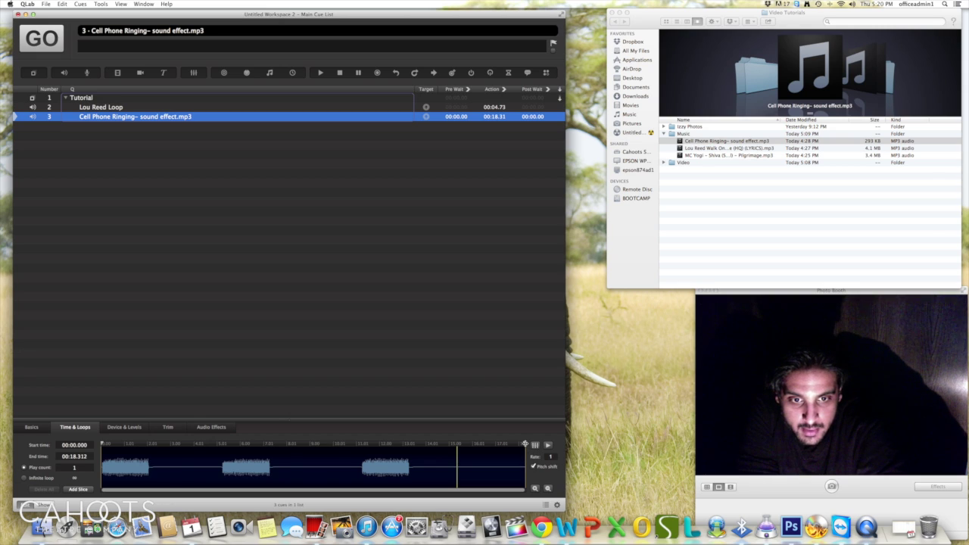
drag(524, 444, 151, 422)
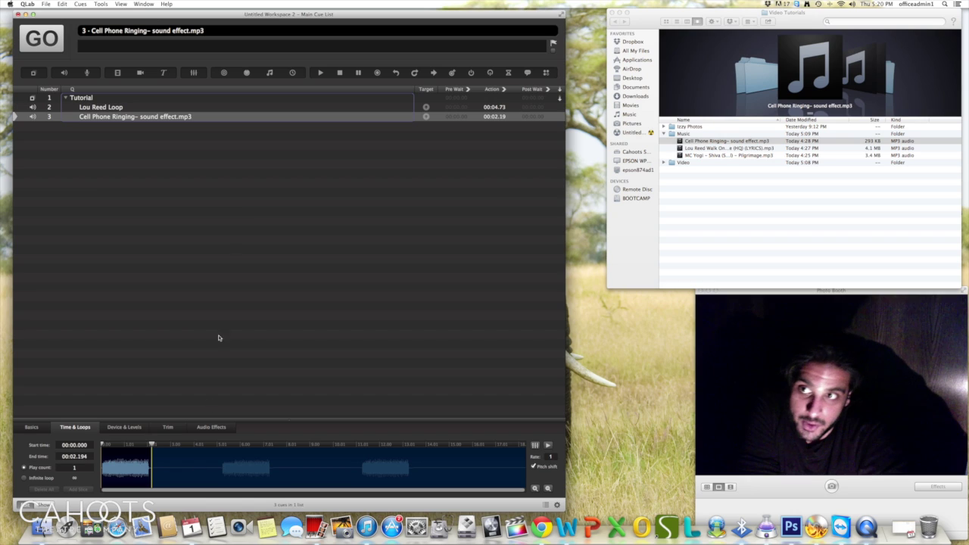
click(170, 155)
click(165, 118)
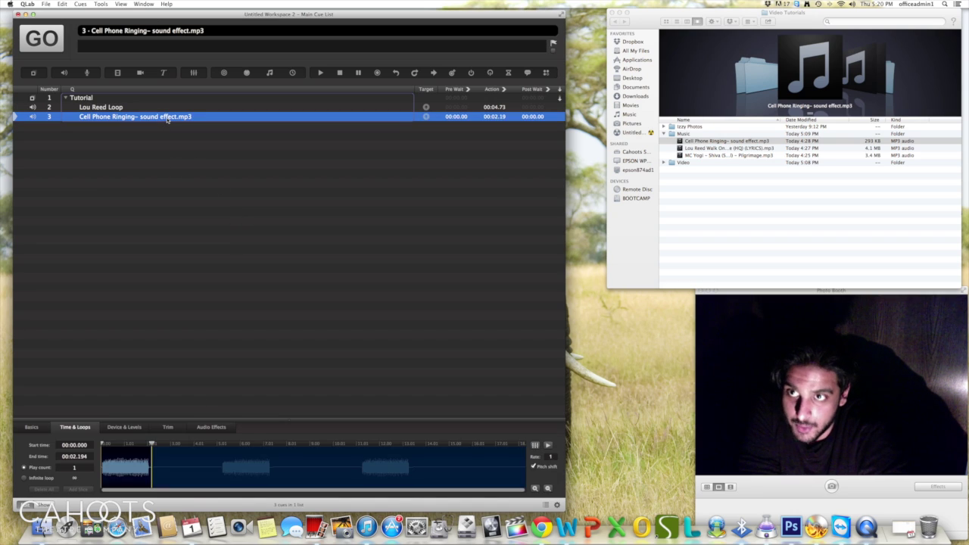
key(space)
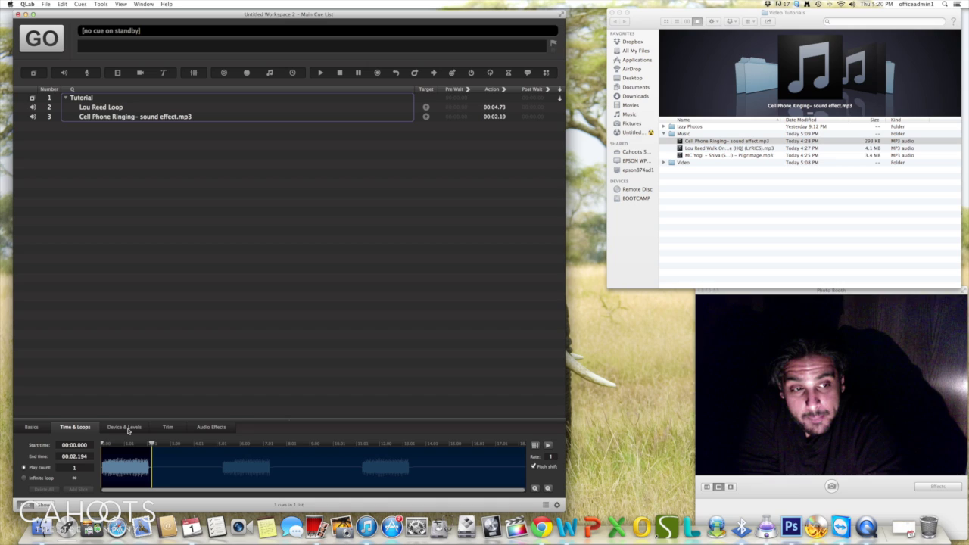
Step: Assign X as the hotkey trigger of the phone ringing cue and test the trigger
click(128, 427)
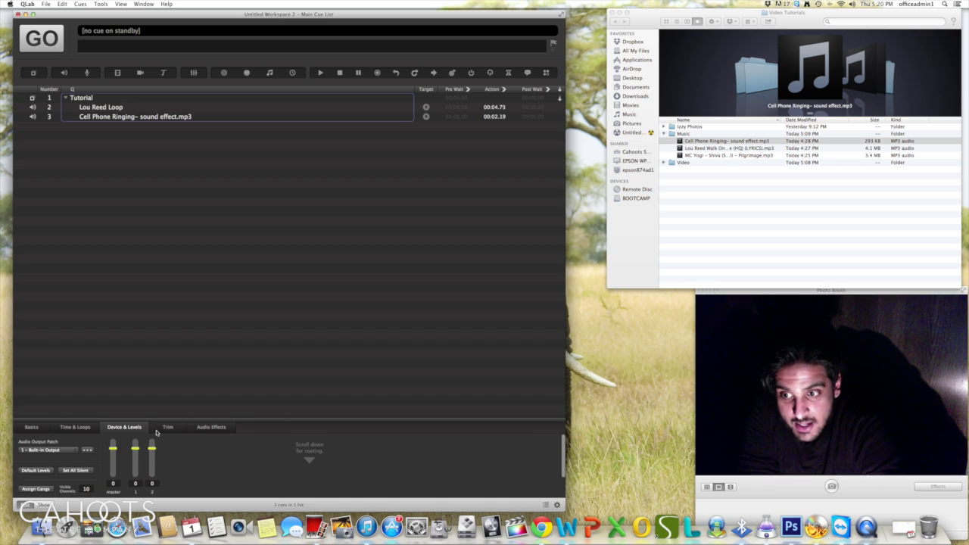
click(162, 430)
click(209, 433)
click(32, 429)
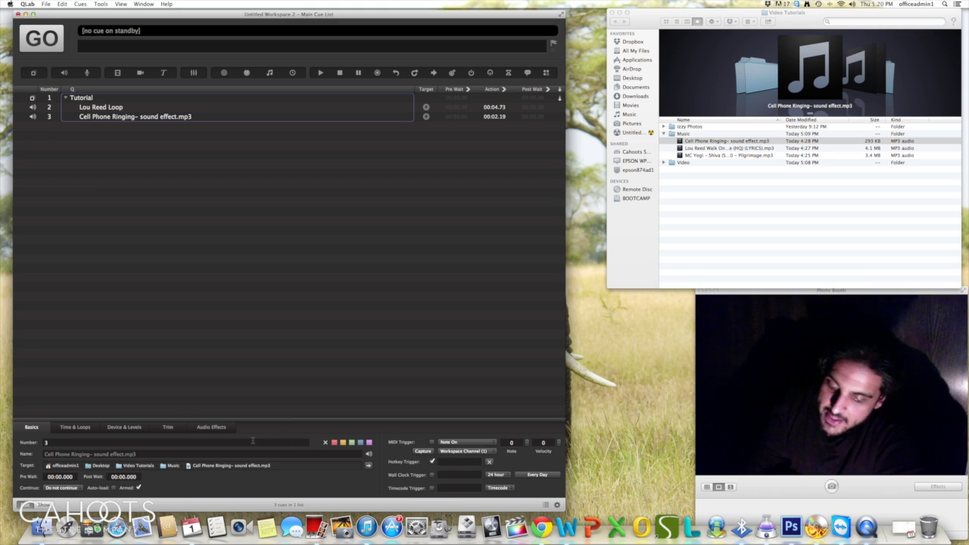
key(x)
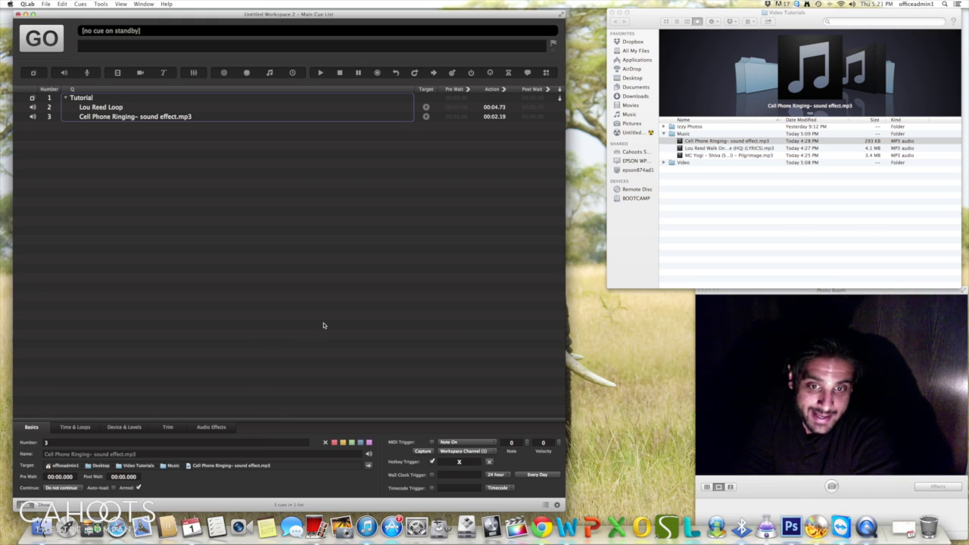
key(x)
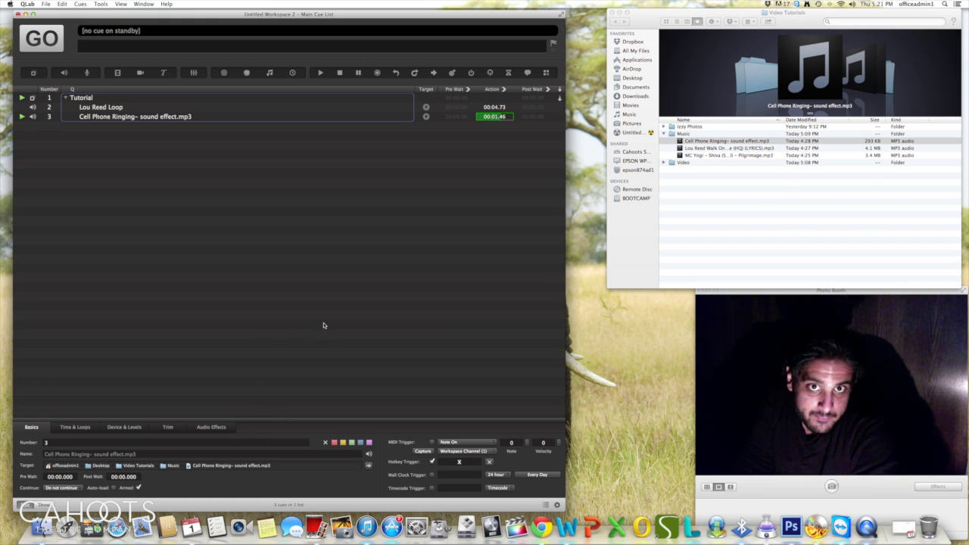
key(x)
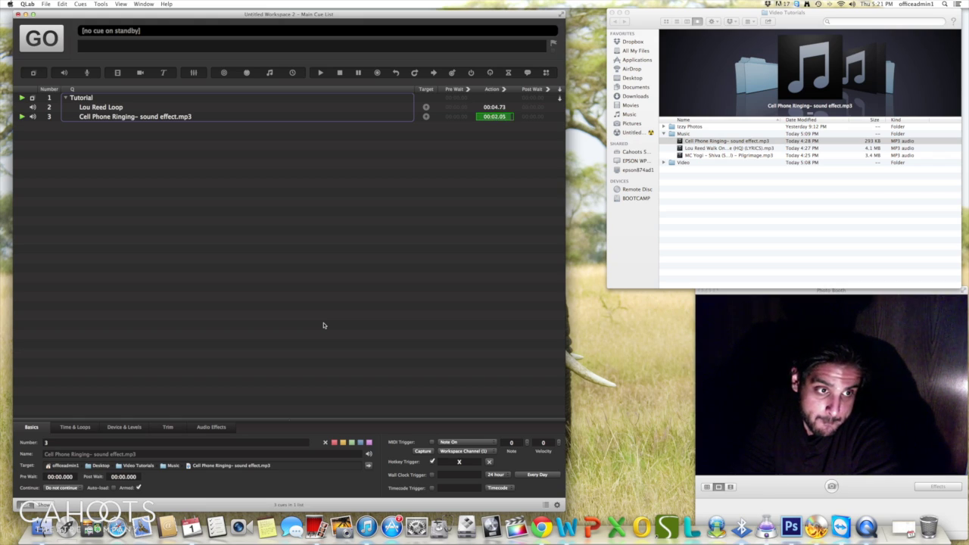
Step: Fire the phone ringing cue repeatedly with its X hotkey
key(x)
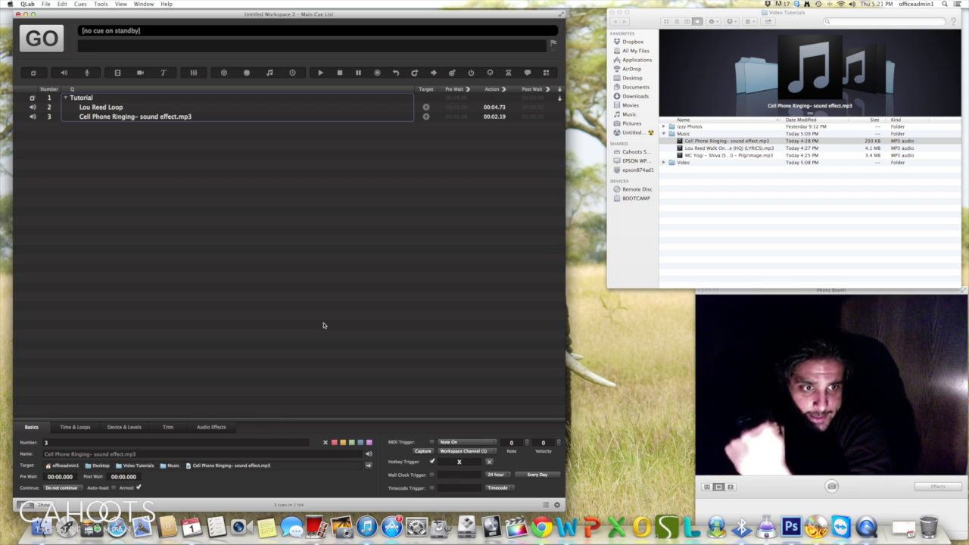
key(x)
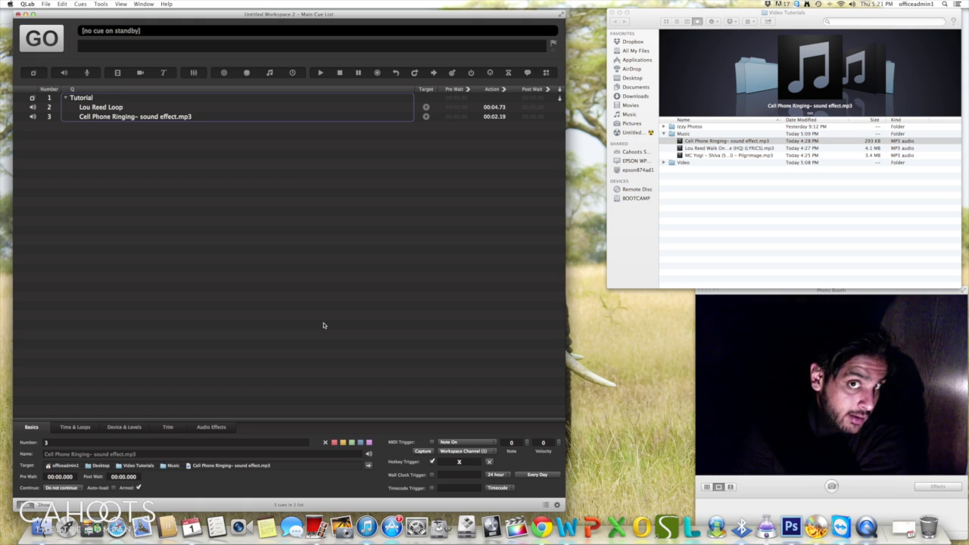
key(x)
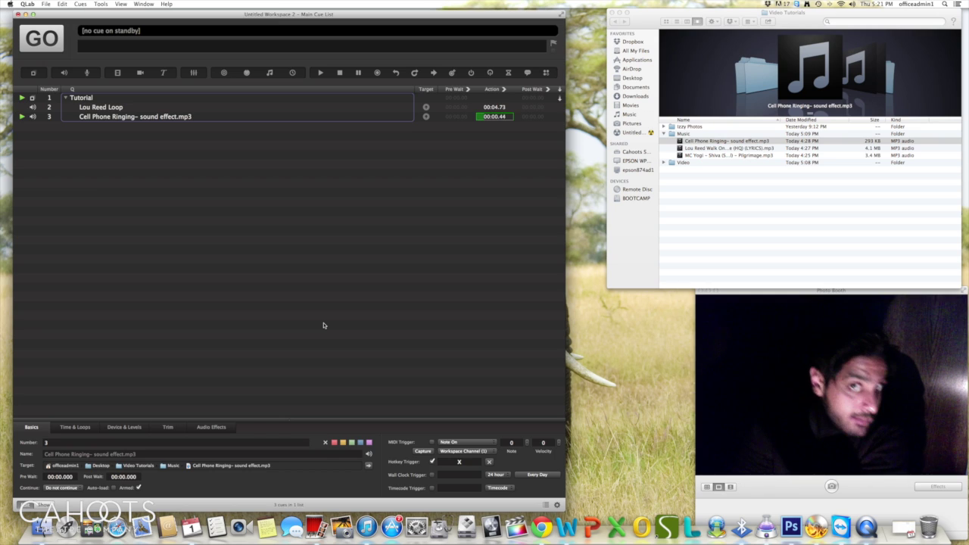
Step: Add a Stop cue below the phone ringing cue in the Tutorial group and try C as its hotkey trigger
click(340, 72)
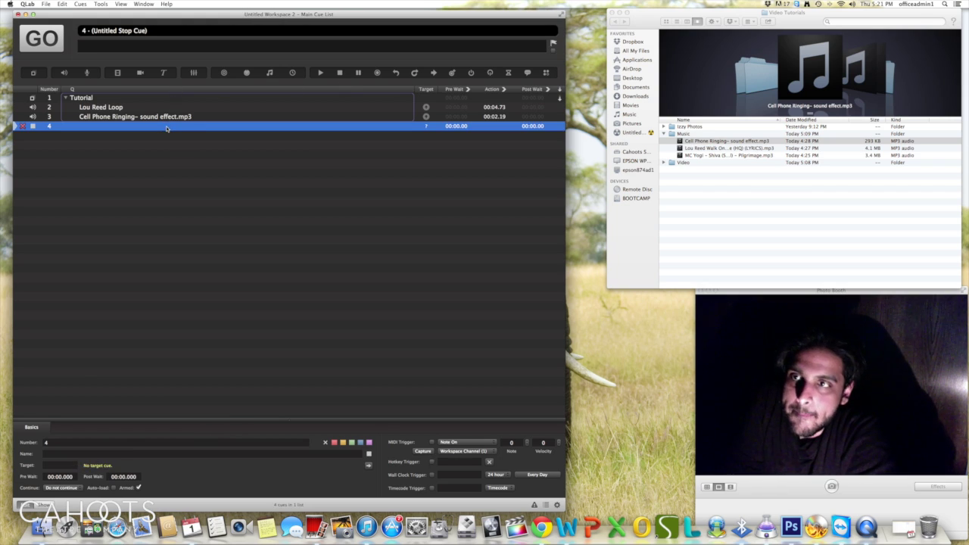
drag(167, 128, 165, 127)
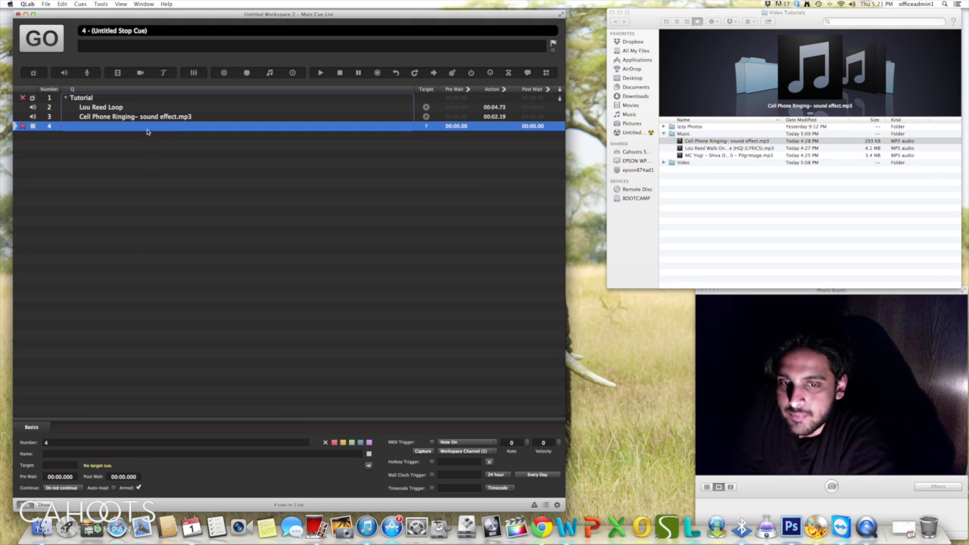
click(442, 460)
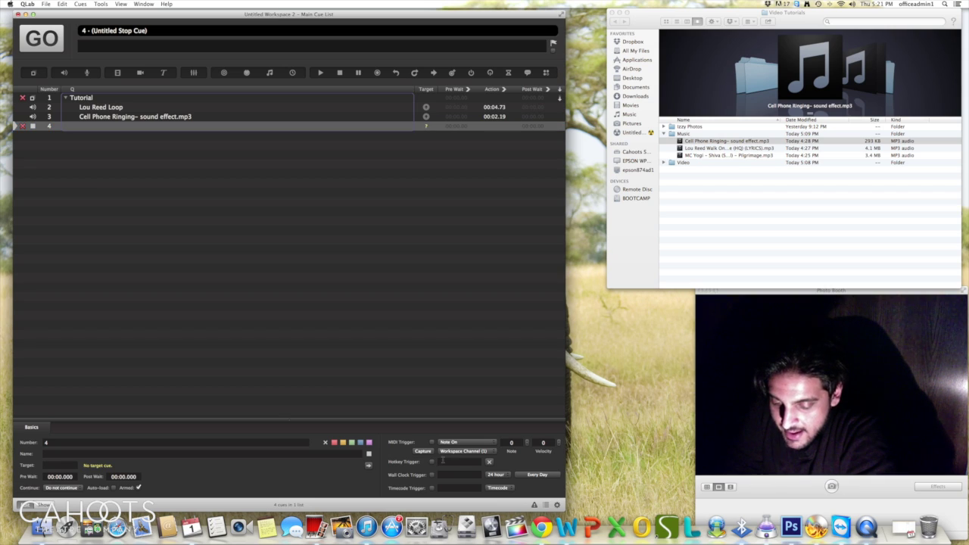
key(c)
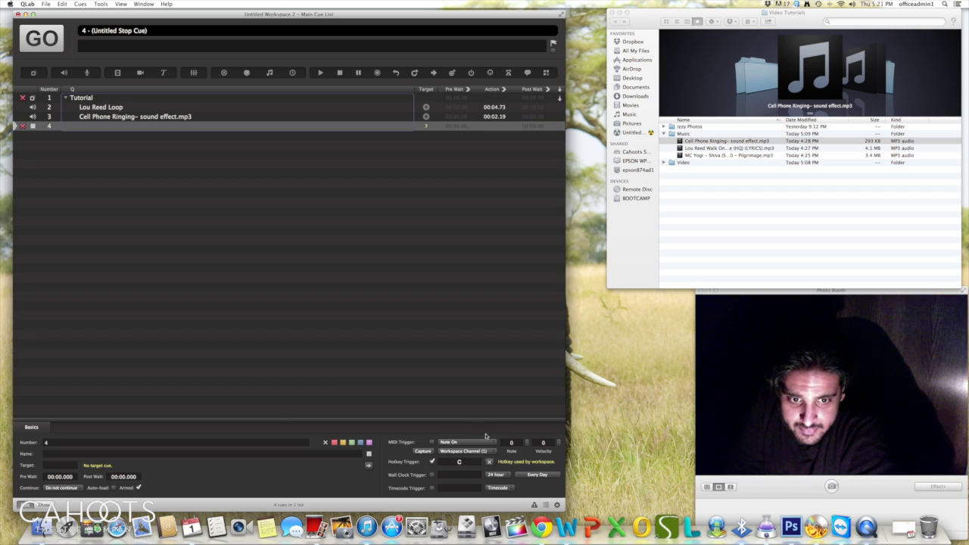
click(456, 351)
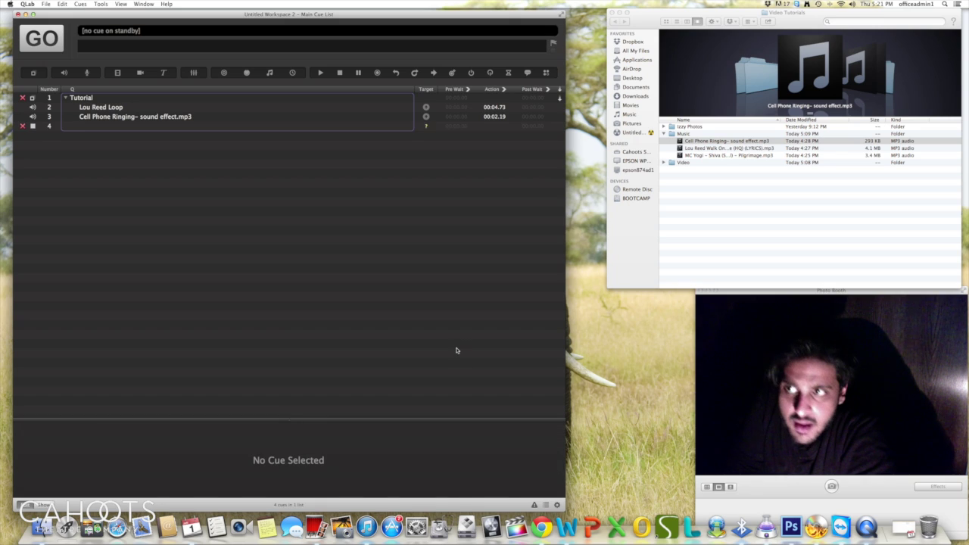
Step: Replace the Stop cue's hotkey trigger with the Backspace key
click(308, 127)
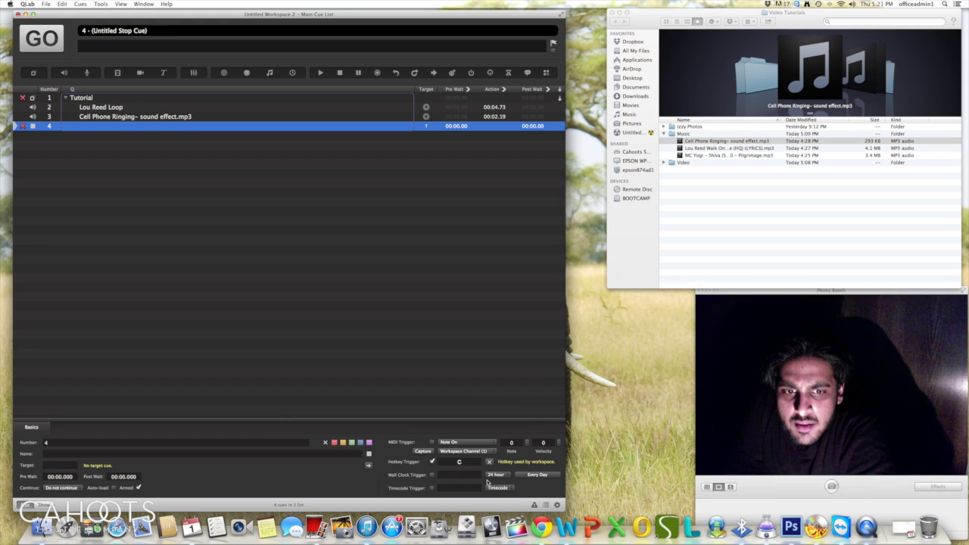
click(467, 462)
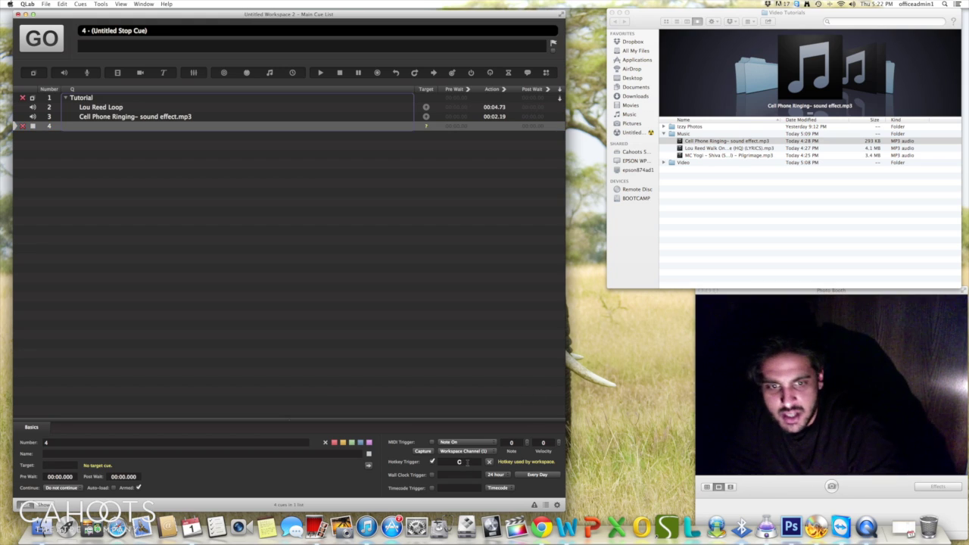
key(BackSpace)
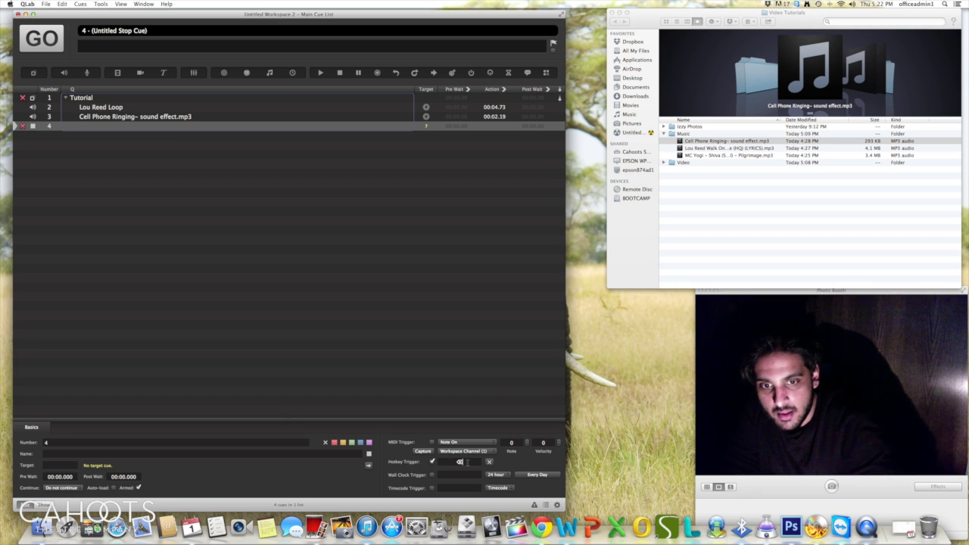
click(431, 396)
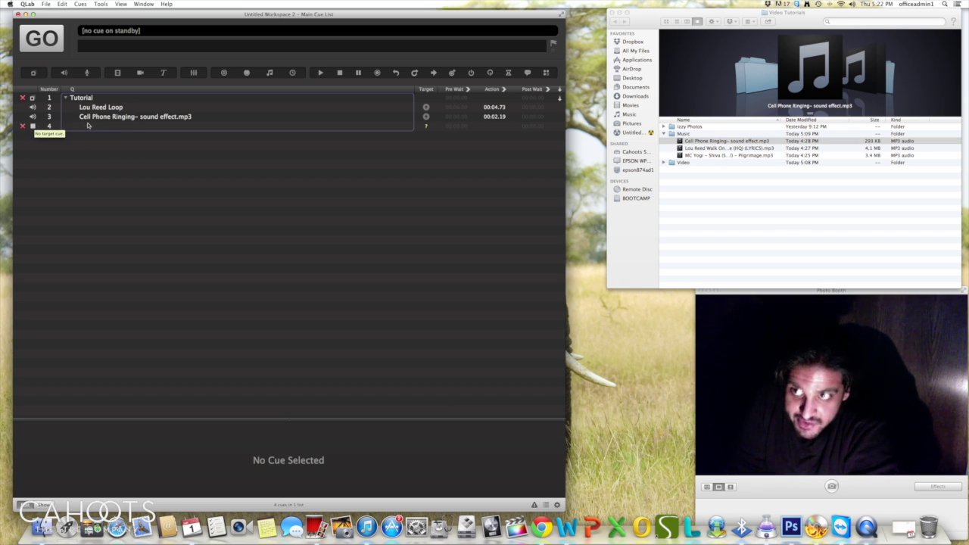
Step: Target the Stop cue at the phone ringing cue and test stopping the ringing during playback
click(131, 118)
drag(131, 118, 133, 128)
click(164, 157)
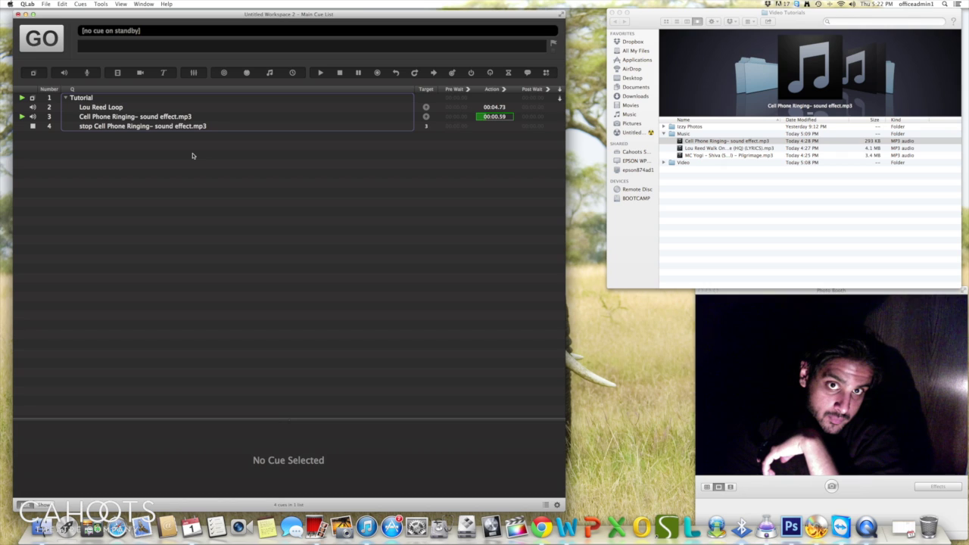
key(Escape)
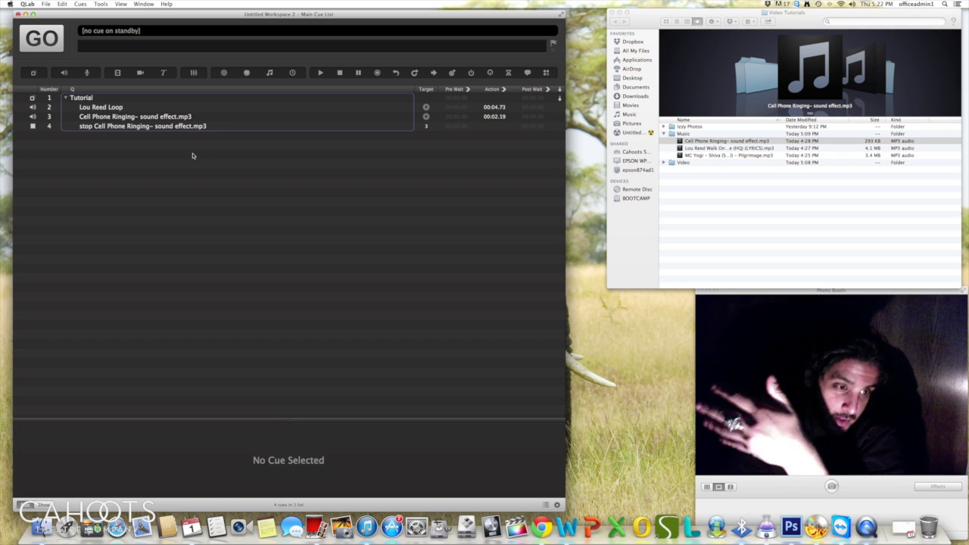
Step: Run the Tutorial group with its loop and phone ringing cues, and stop all playback
click(114, 101)
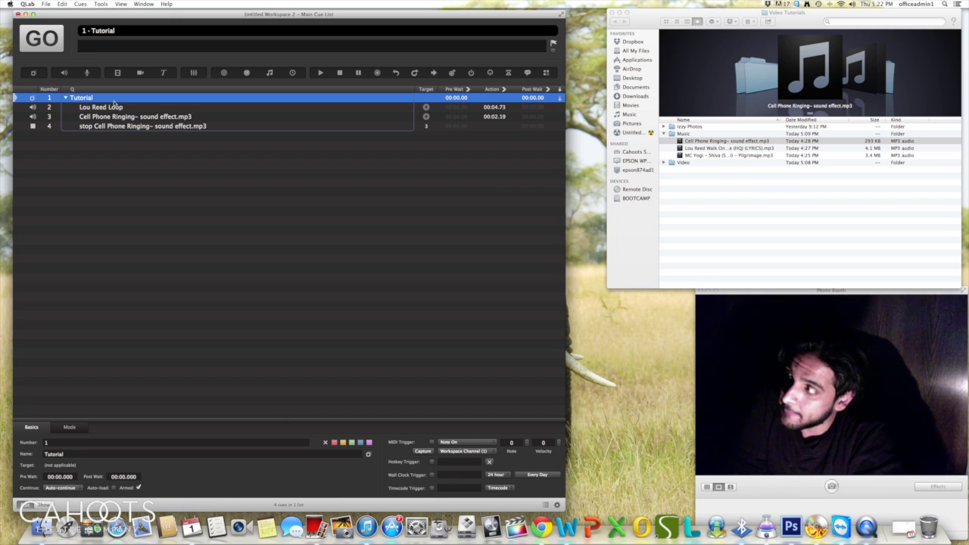
key(space)
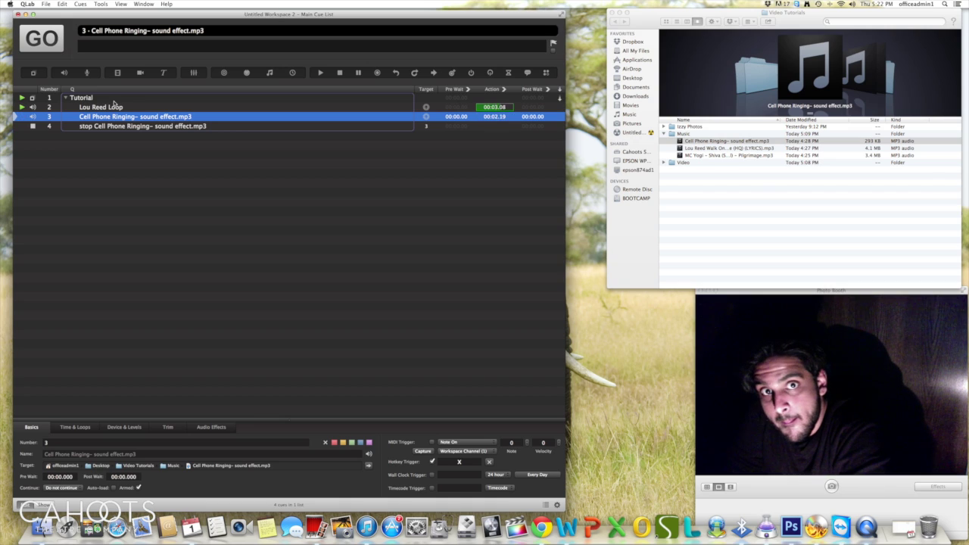
key(space)
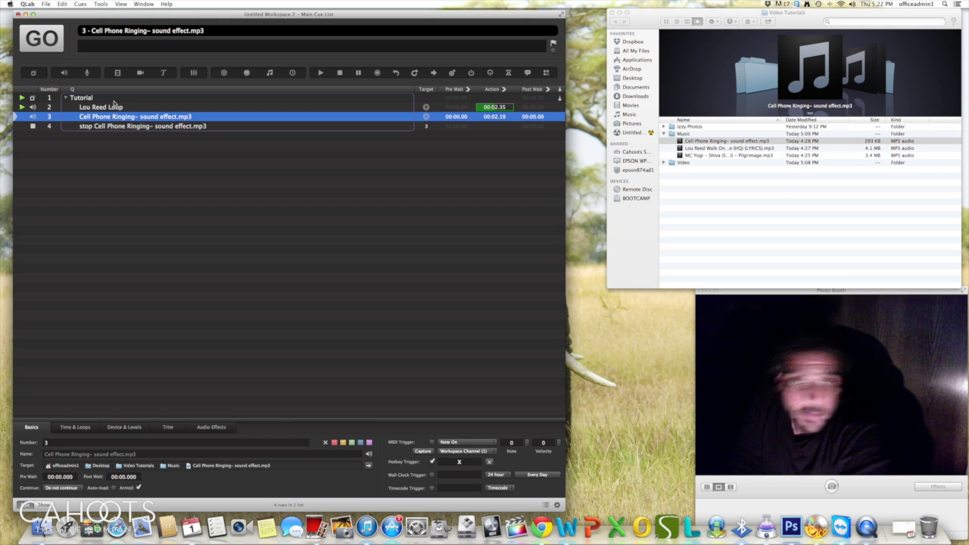
key(Escape)
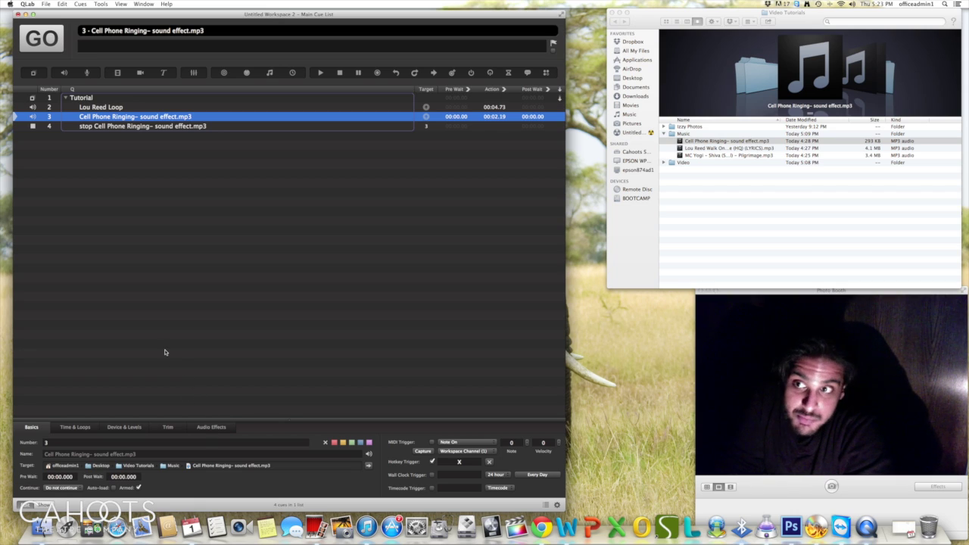
Step: Try lowering Lou Reed Loop's master level to -1.1, and return it to 0
click(125, 427)
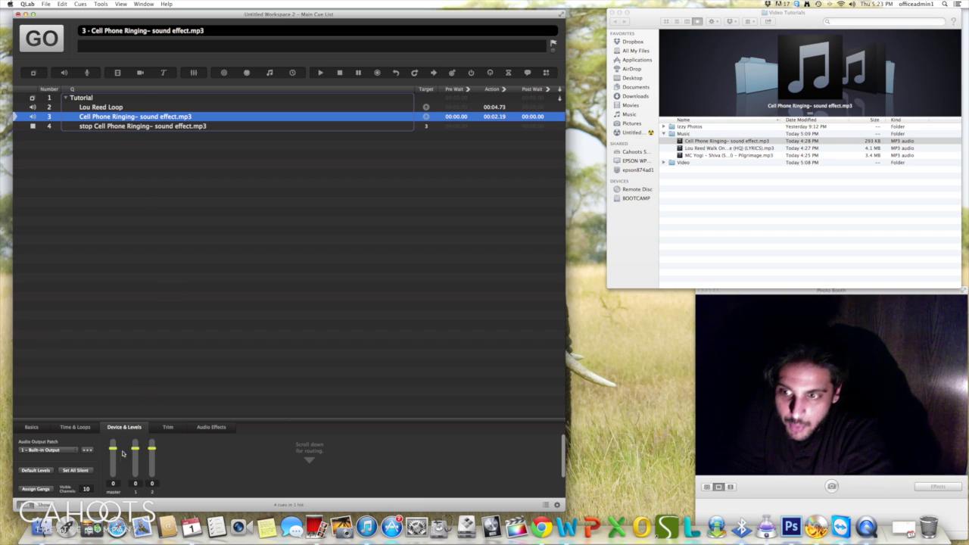
click(113, 108)
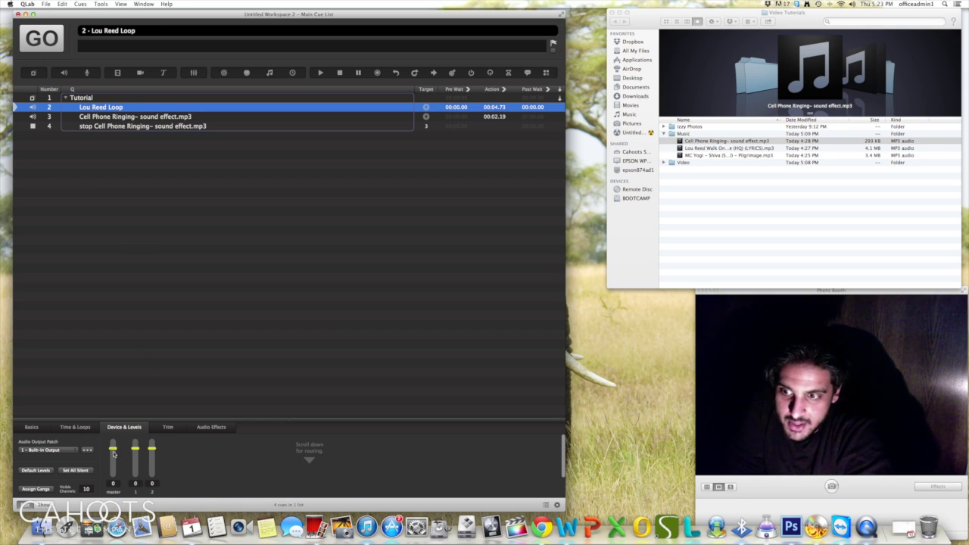
drag(113, 451, 113, 453)
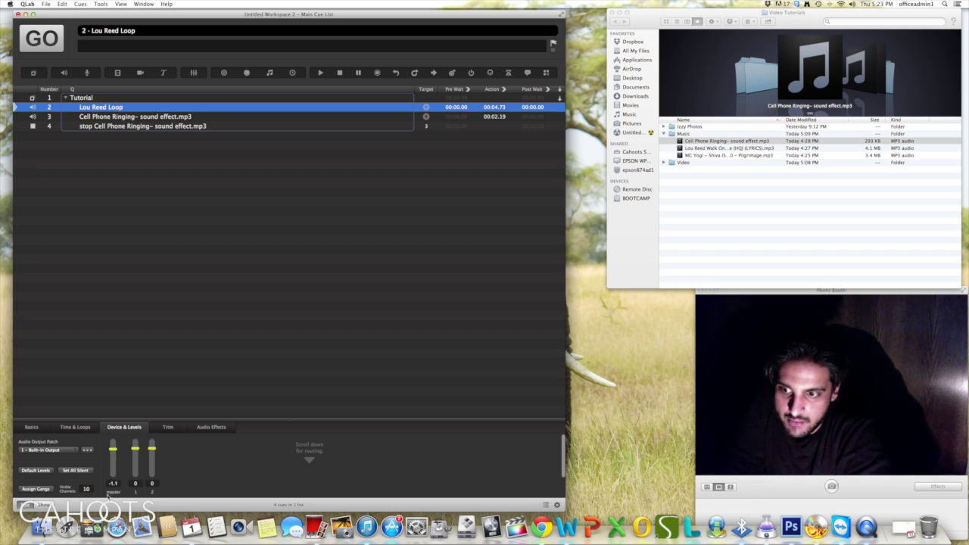
drag(114, 453, 114, 450)
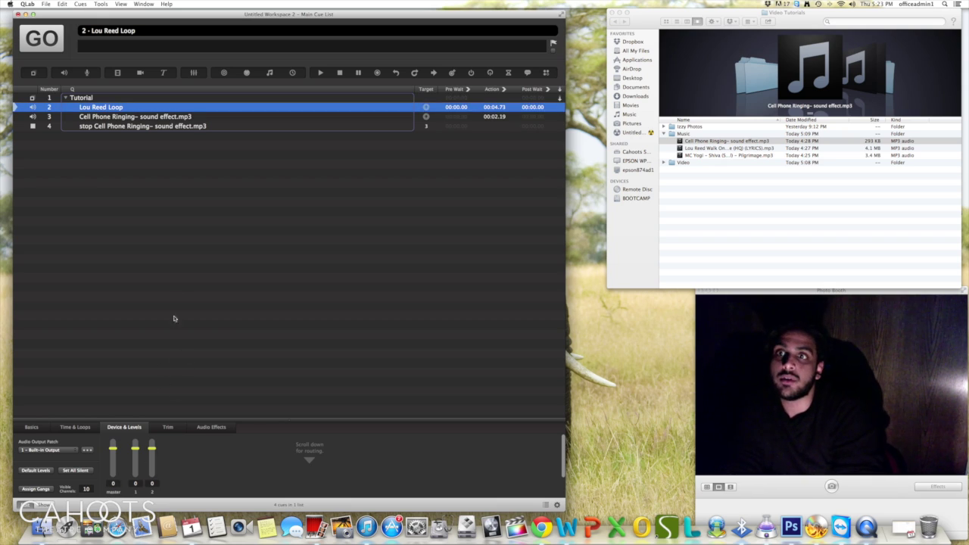
Step: Open the phone ringing cue's master level value for editing and leave it without entering a new value
click(182, 118)
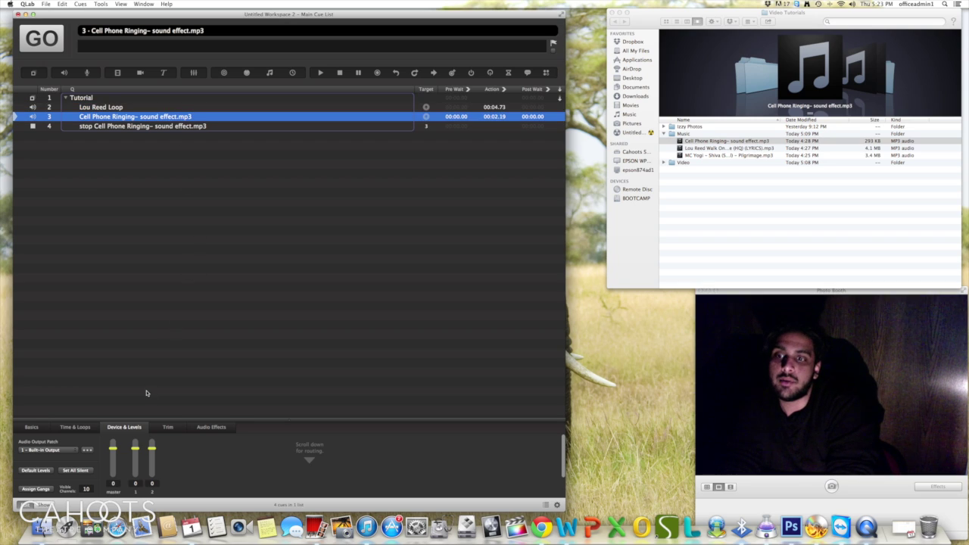
click(114, 484)
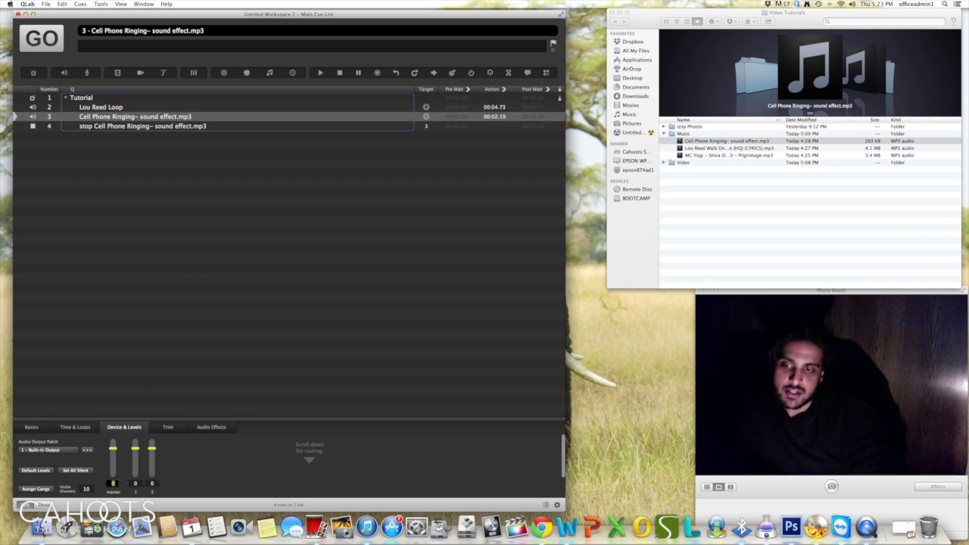
click(121, 330)
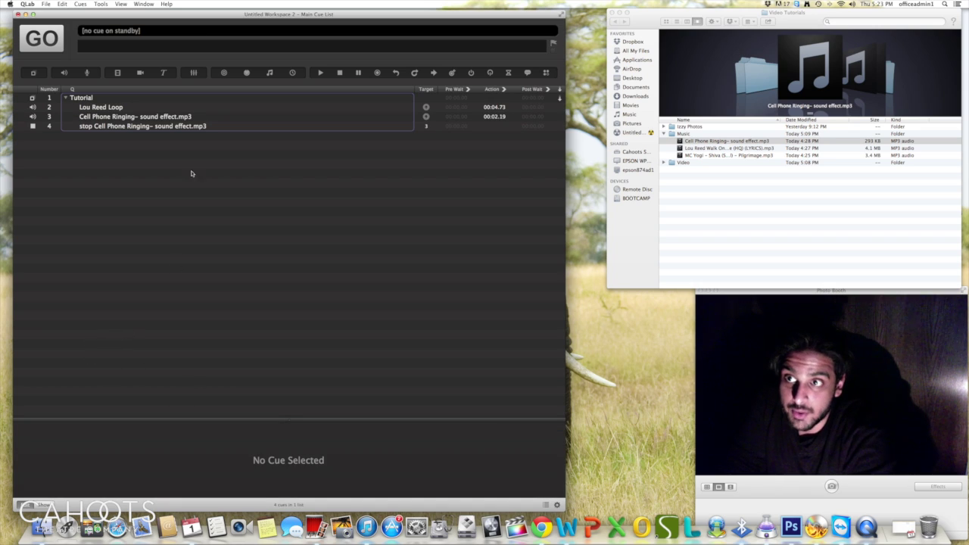
Step: Play Lou Reed Loop, pull its channel 2 level down to silence, and raise it back to +1.3
click(123, 110)
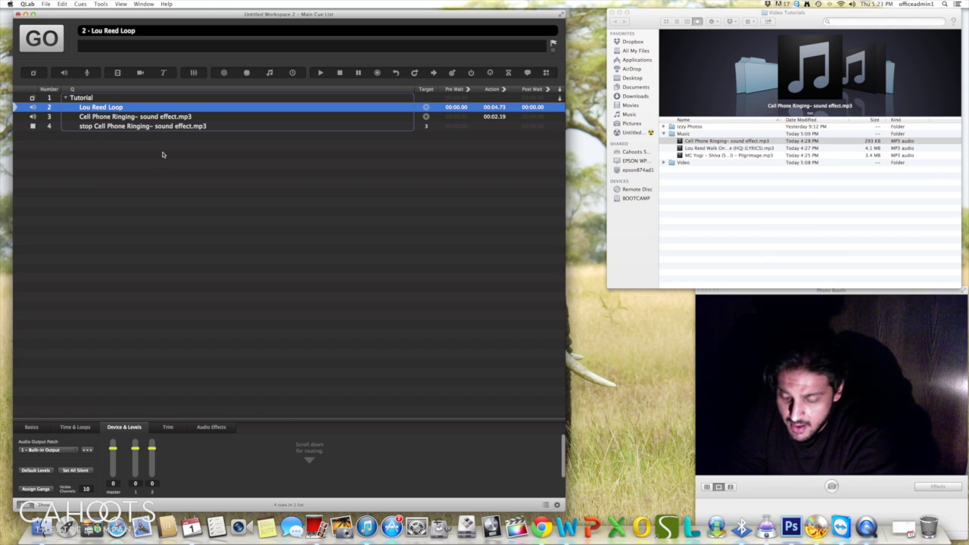
key(space)
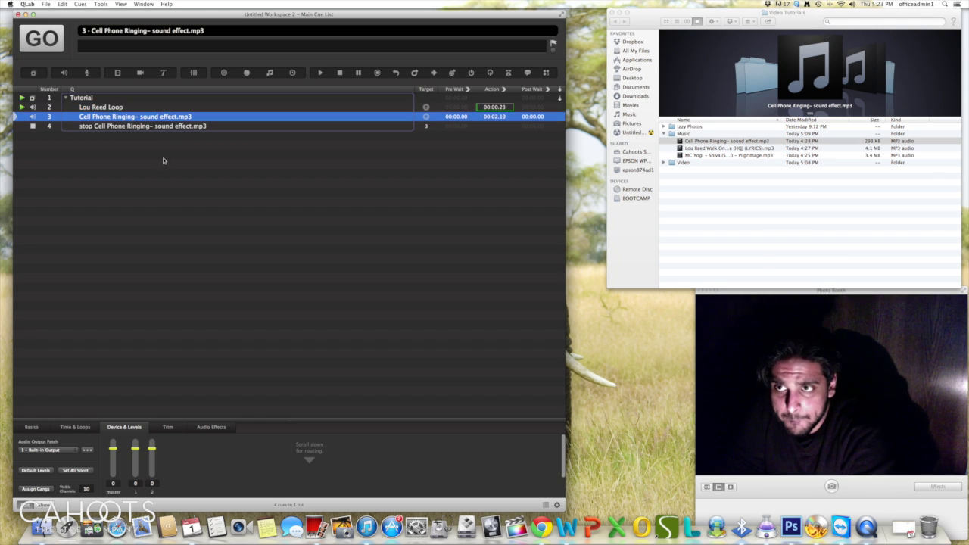
click(121, 107)
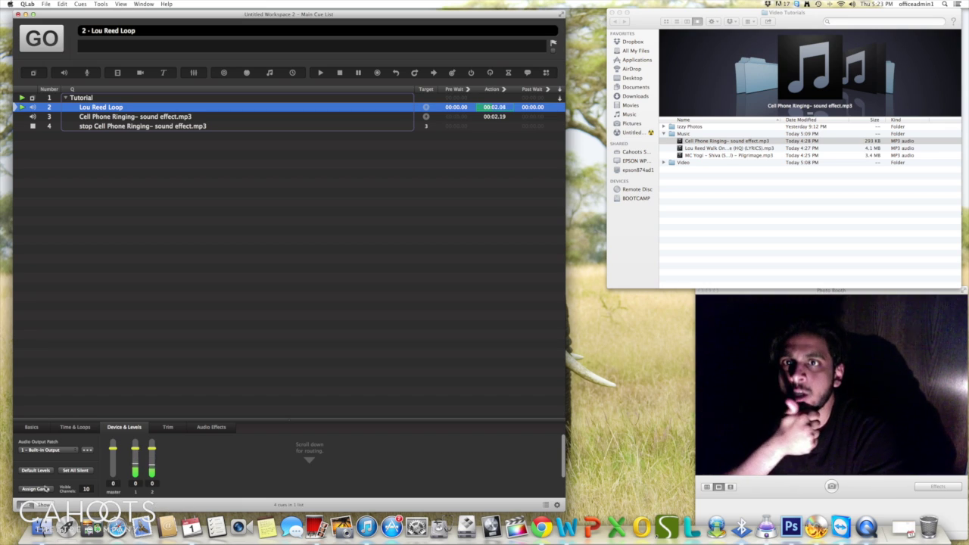
key(ctrl+Down)
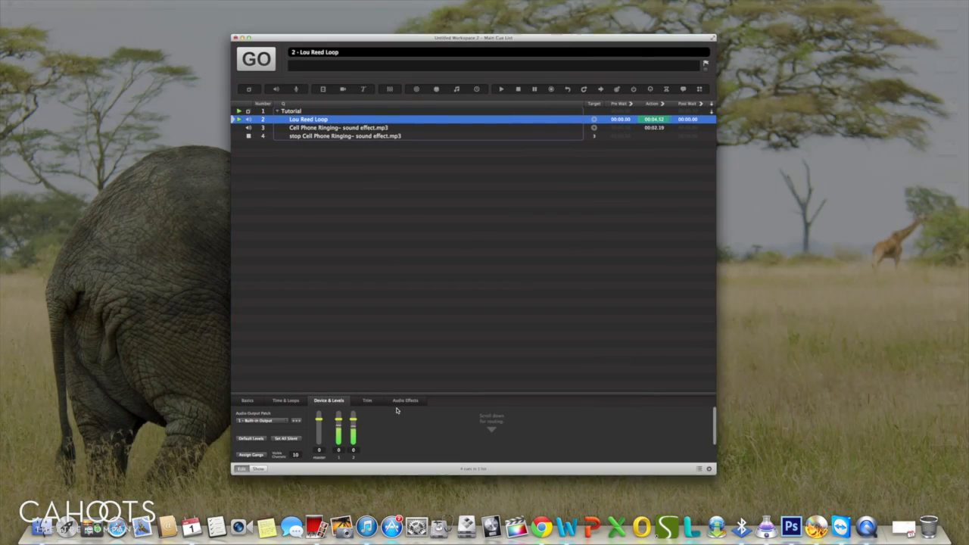
click(396, 411)
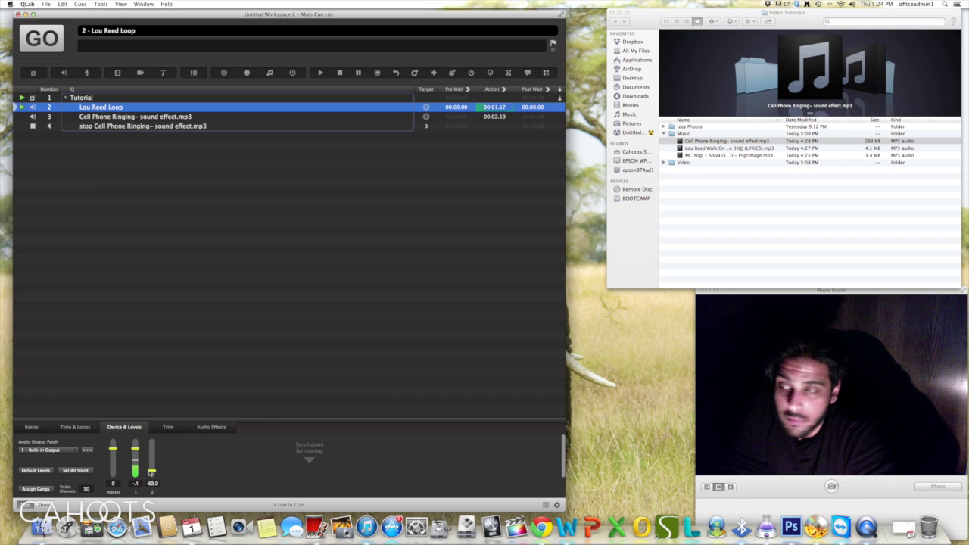
drag(151, 472, 150, 476)
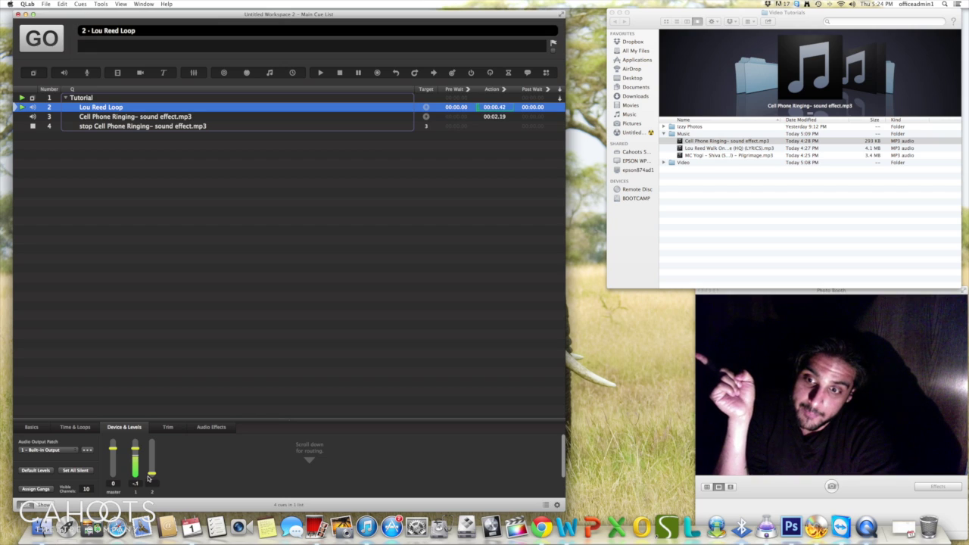
drag(150, 477, 156, 451)
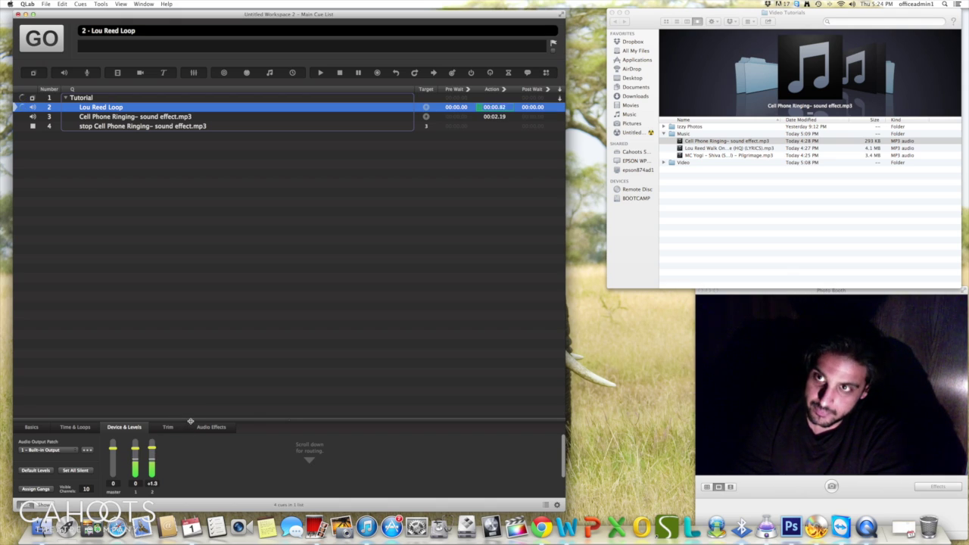
Step: Play the phone ringing cue and lower its master level to -7.4
click(175, 118)
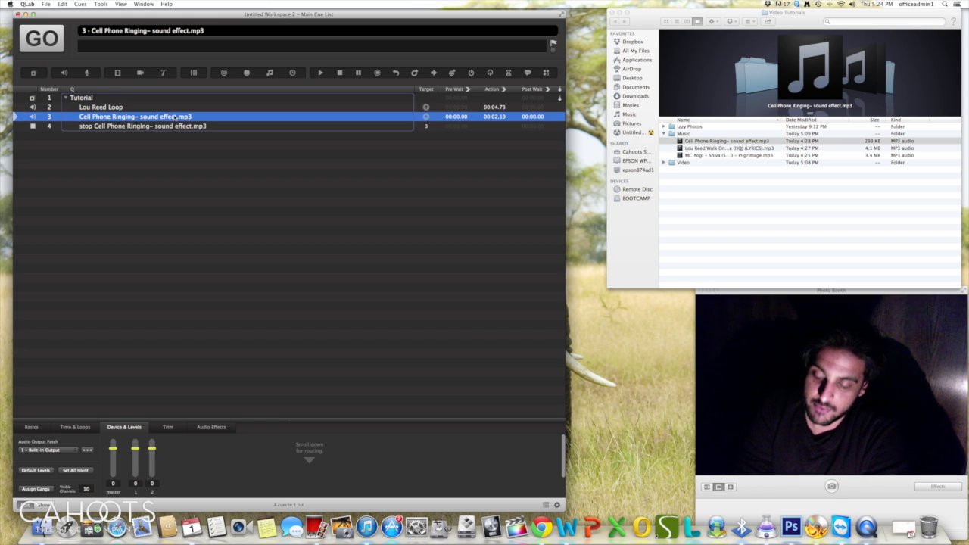
key(space)
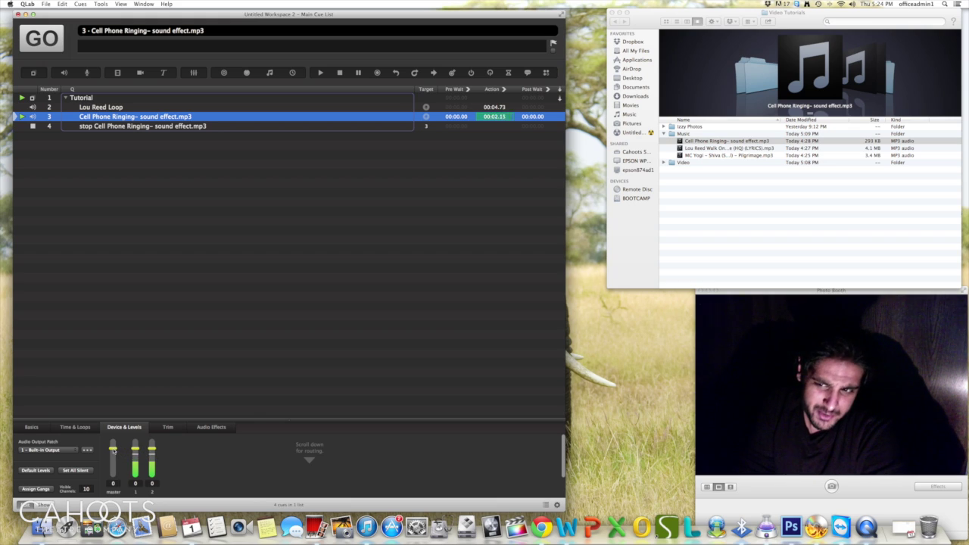
drag(113, 451, 113, 455)
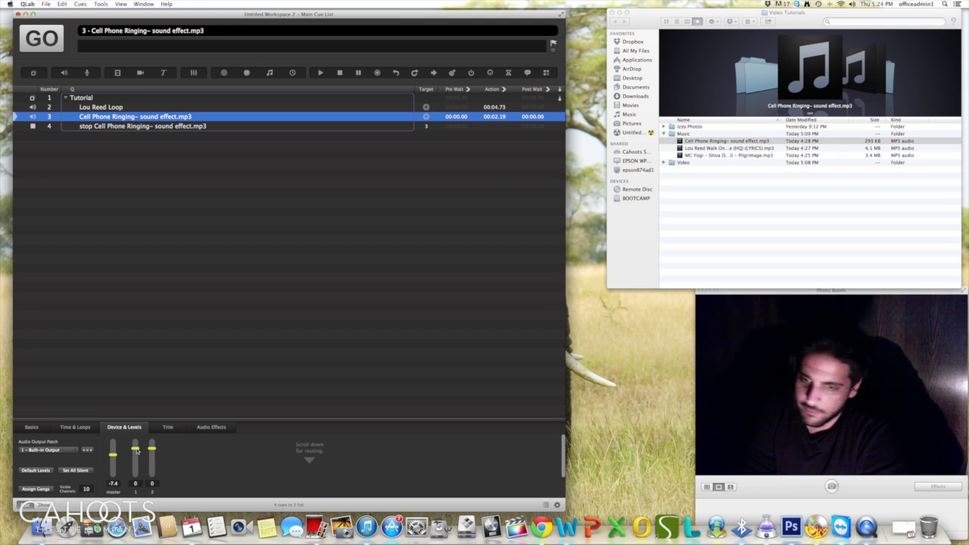
Step: Pull the phone ringing cue's channel 1 level down to silence and play the cue to check the balance
drag(136, 451, 135, 475)
key(space)
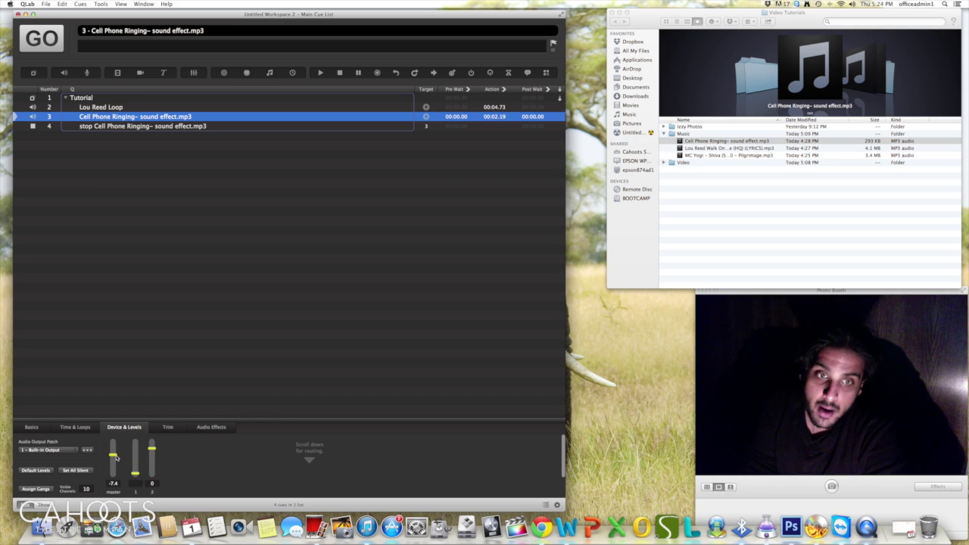
key(space)
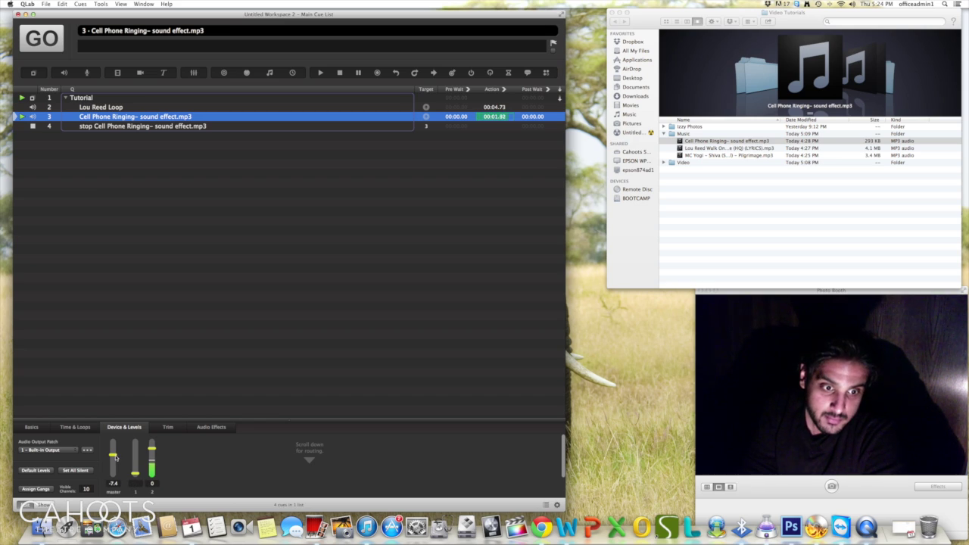
key(space)
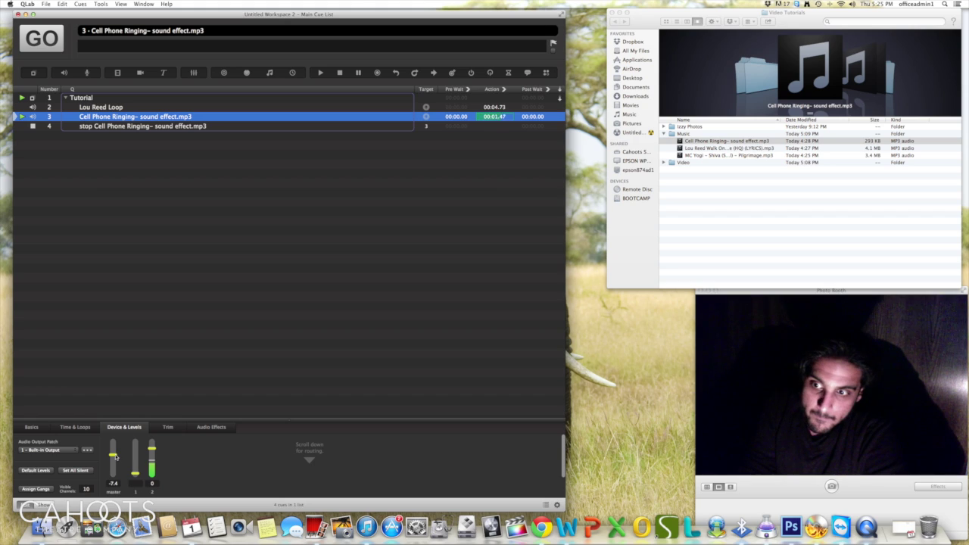
Step: Raise the phone ringing cue's master level to about +3.6, playing the cue to check its loudness
drag(115, 456, 115, 451)
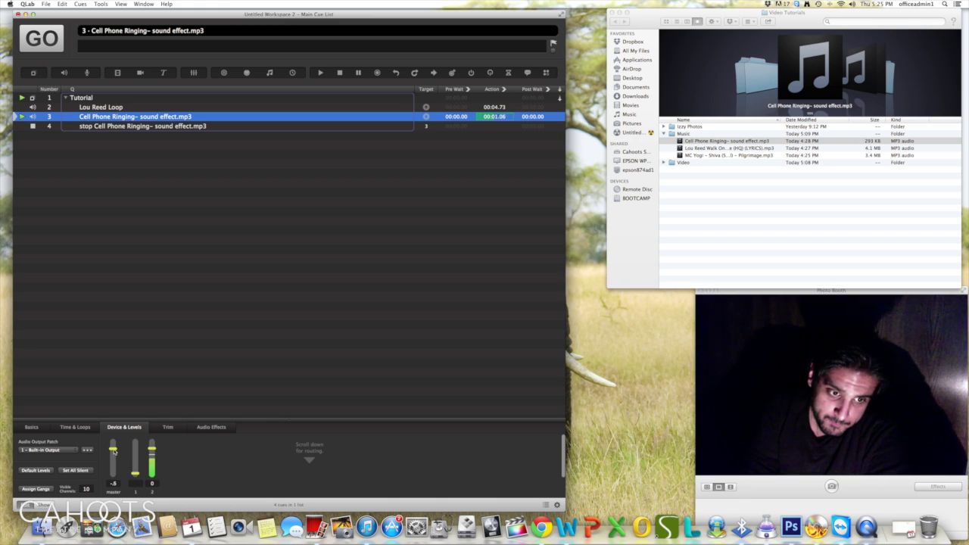
drag(115, 451, 115, 449)
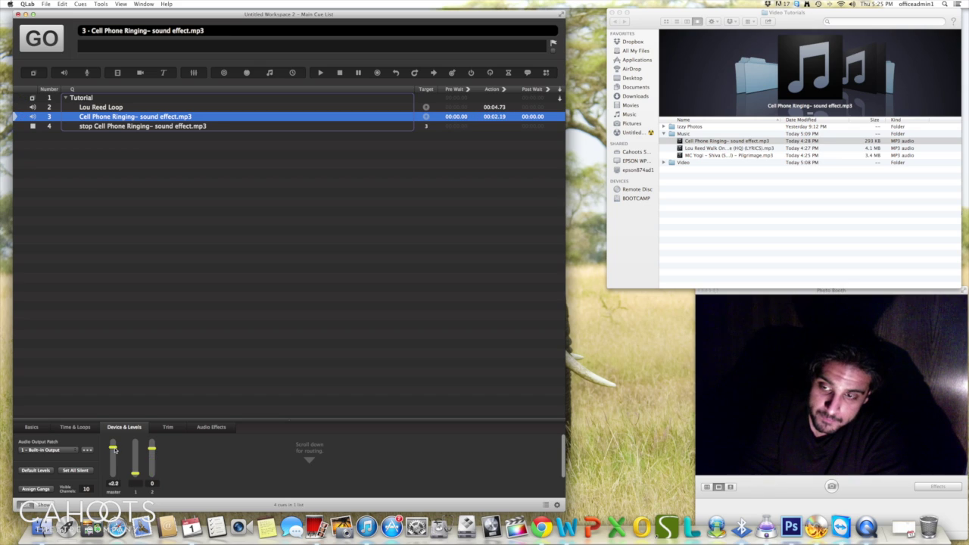
key(space)
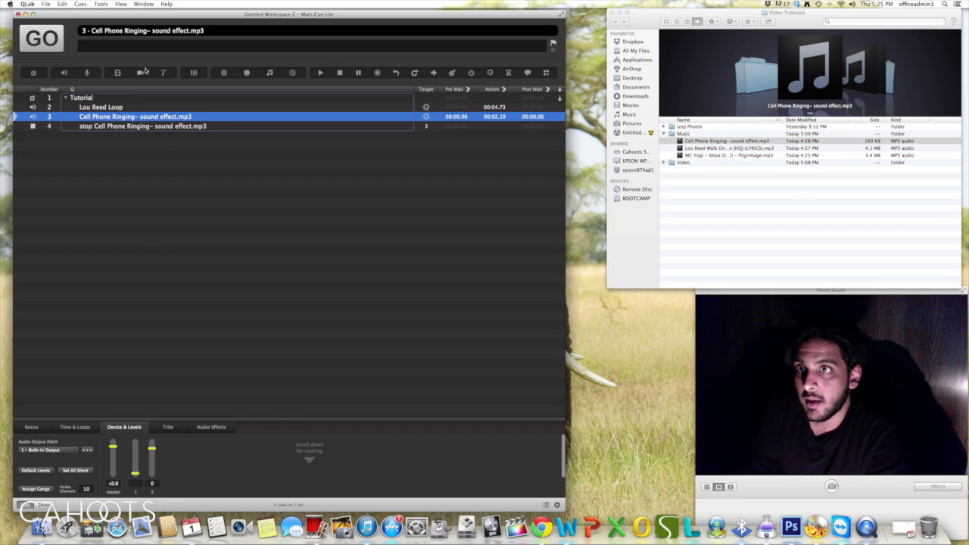
Step: Play Lou Reed Loop together with the phone ringing cue to compare their levels, and stop all playback
click(142, 110)
key(space)
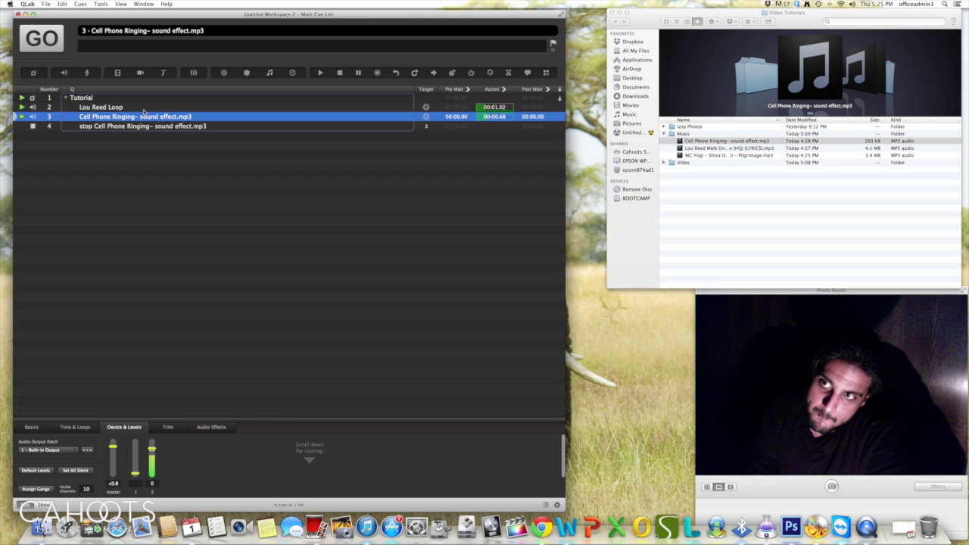
key(Escape)
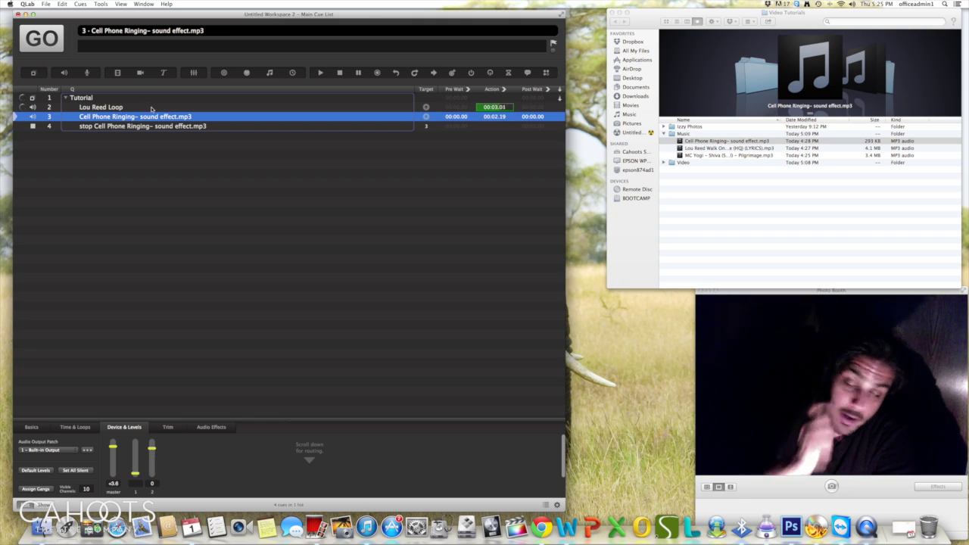